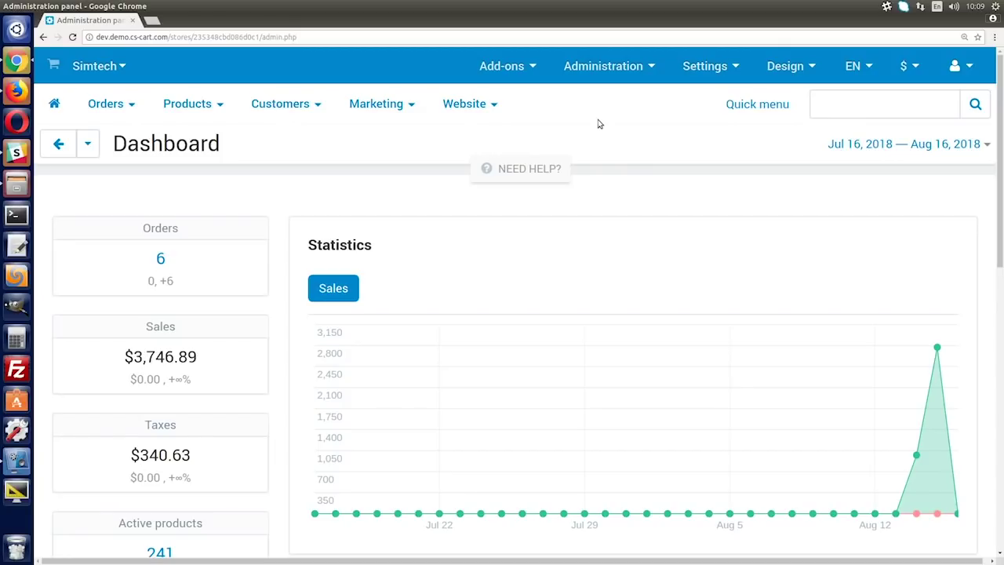
# Start a new product import preset with the local file test.xml attached.
pyautogui.click(594, 68)
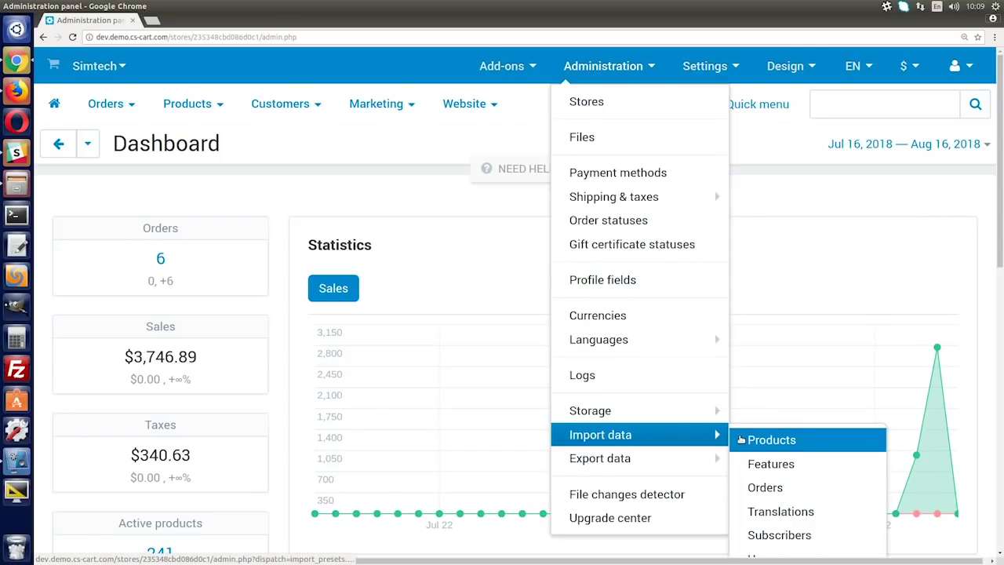
pyautogui.click(741, 440)
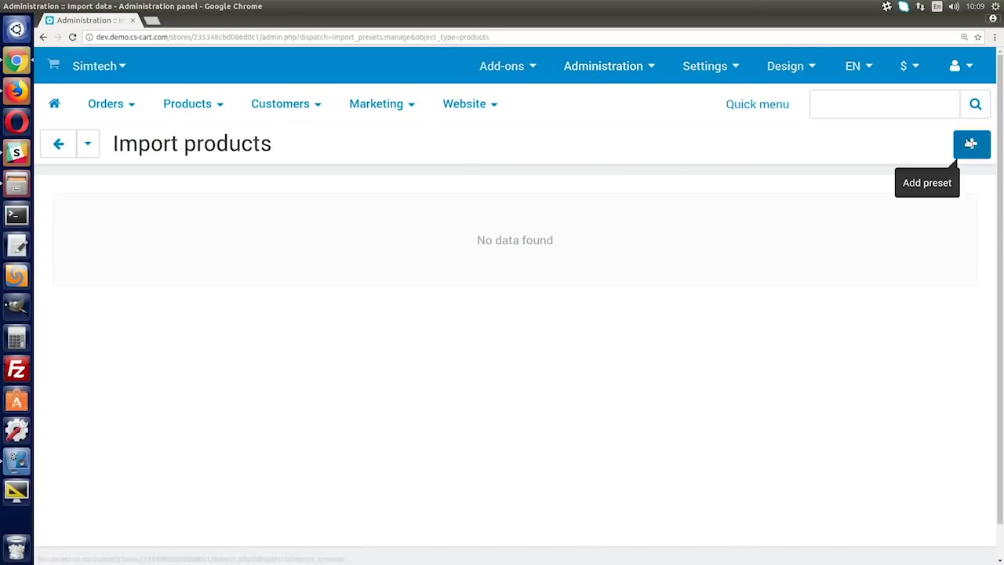
pyautogui.click(971, 143)
pyautogui.click(246, 357)
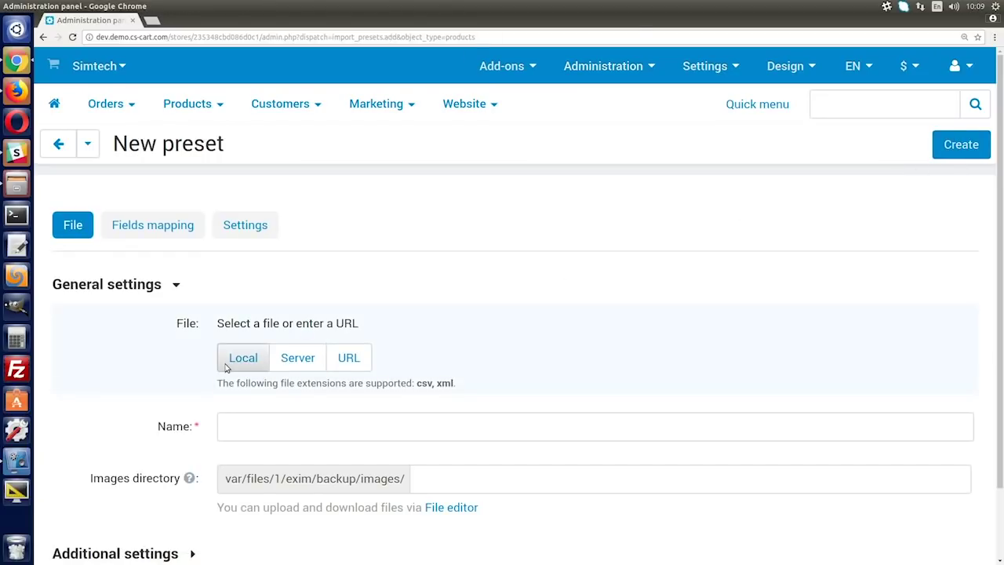
pyautogui.doubleClick(328, 195)
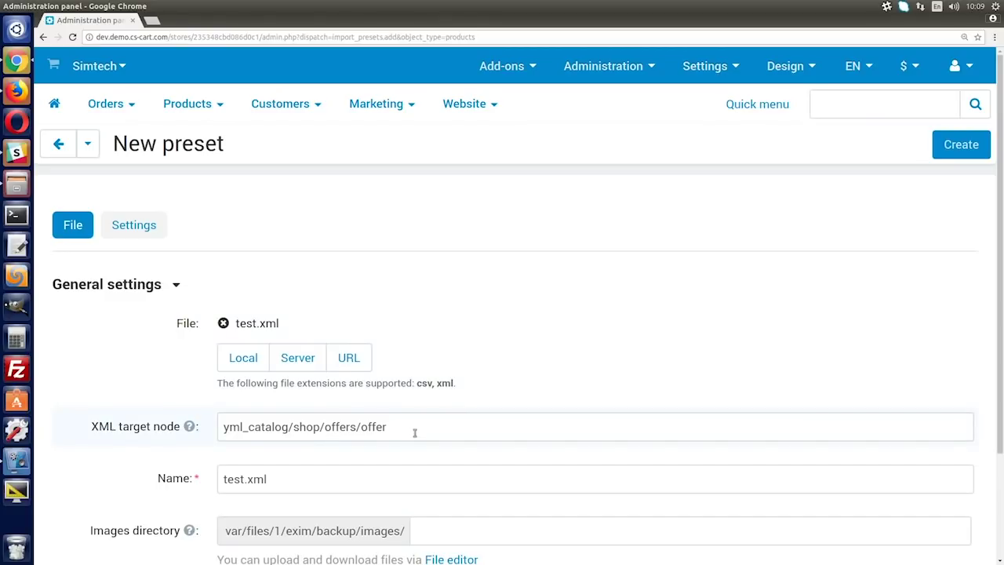
# Set the XML target node to data/products/product and name the preset Test XML Import.
pyautogui.moveTo(415, 432); pyautogui.dragTo(214, 431)
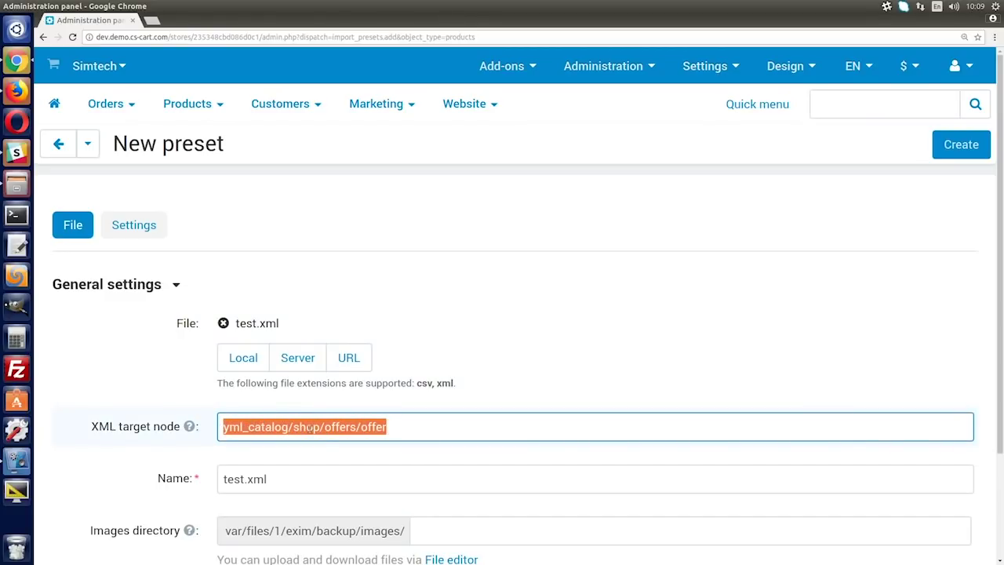
pyautogui.write('d')
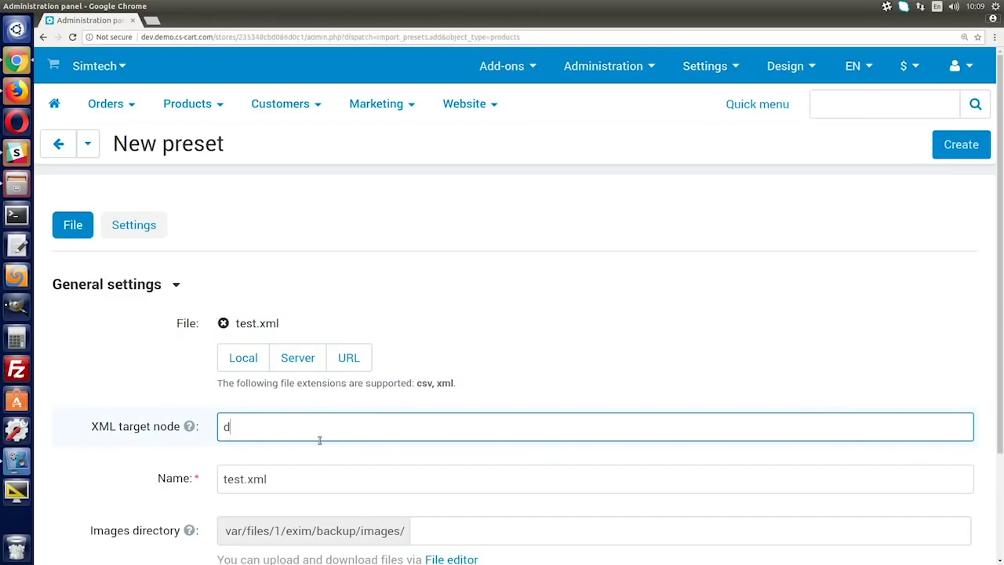
pyautogui.write('ata/products/product')
pyautogui.click(546, 392)
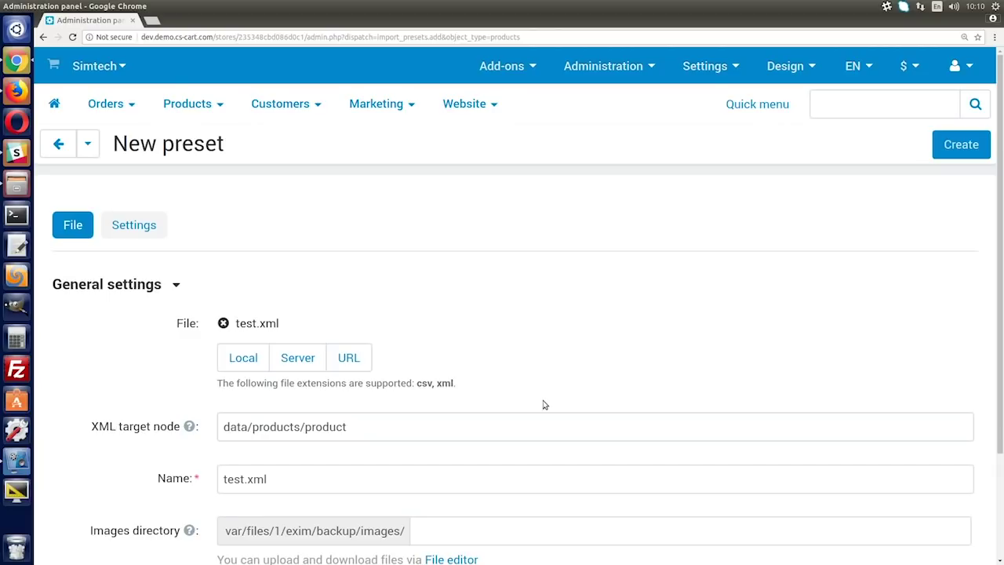
pyautogui.tripleClick(337, 483)
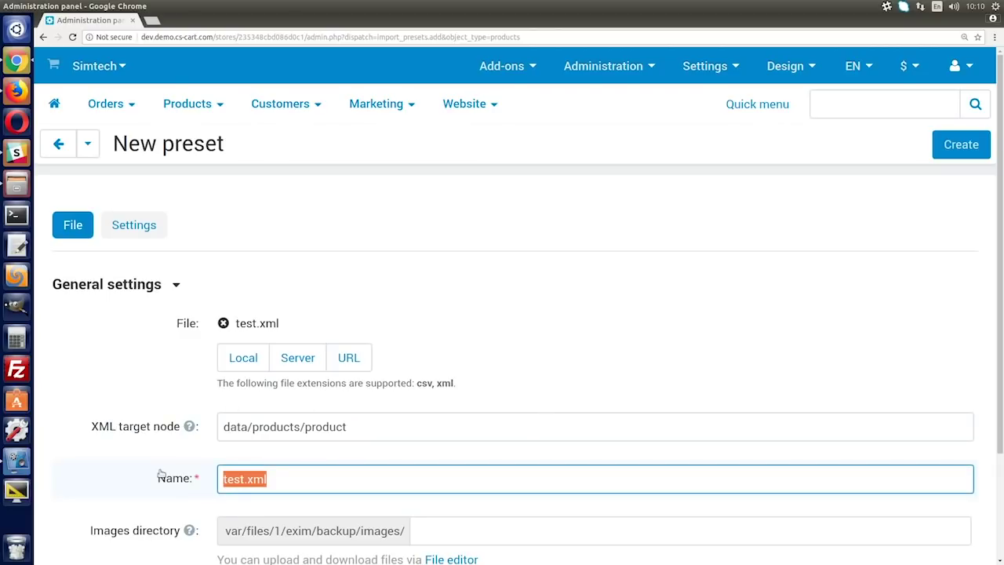
pyautogui.write('Test X')
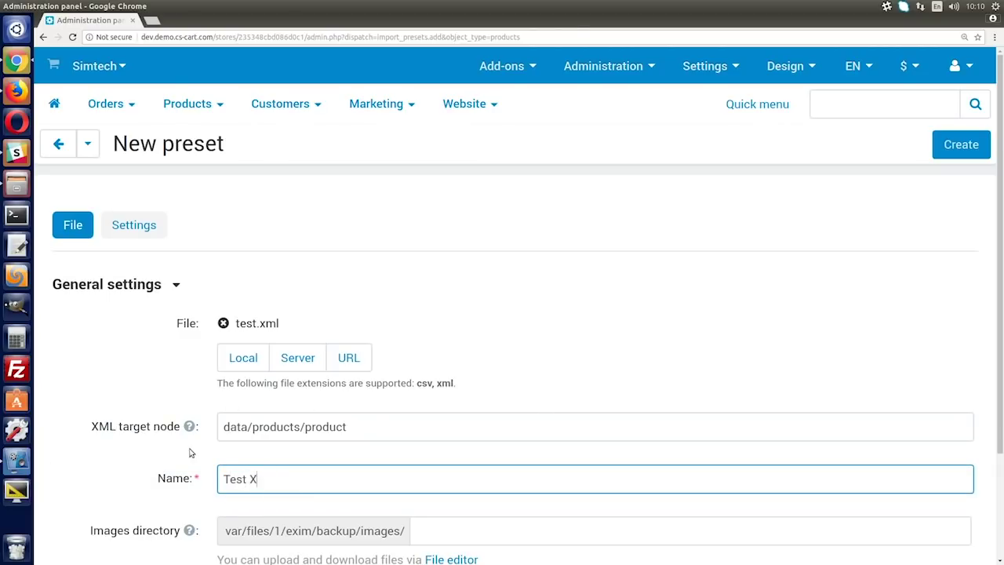
pyautogui.write('ML Import')
pyautogui.click(936, 258)
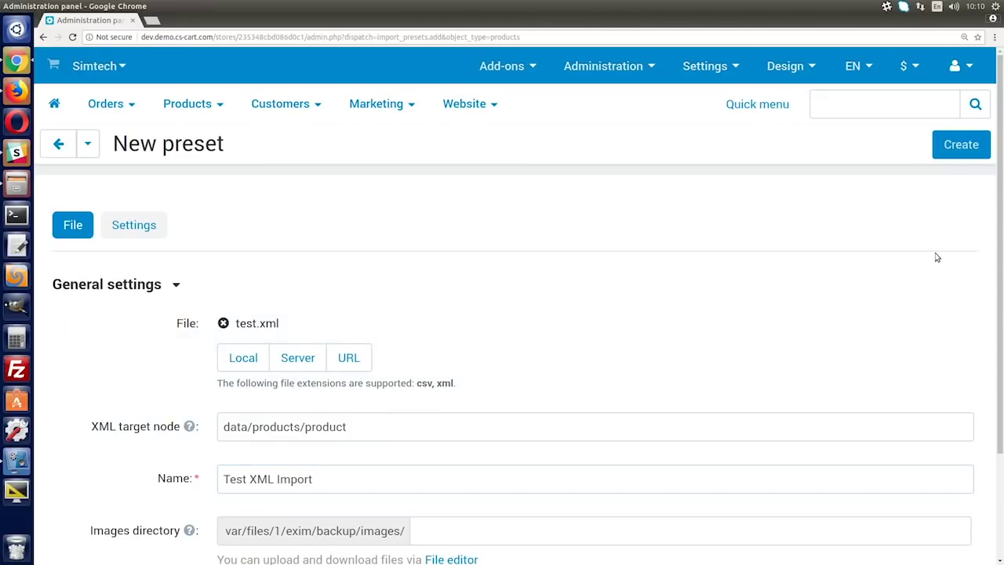
pyautogui.click(959, 152)
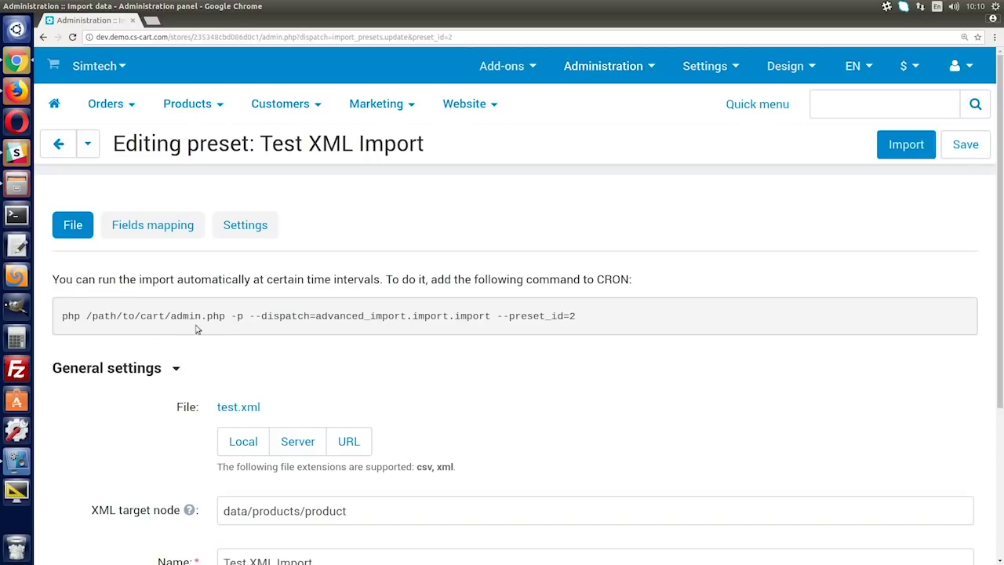
pyautogui.click(153, 236)
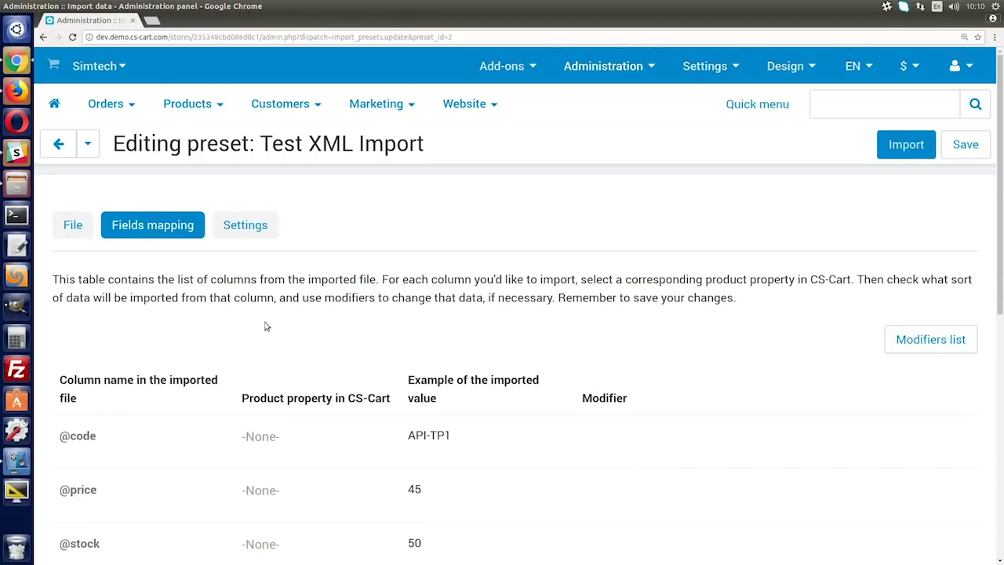
pyautogui.click(304, 437)
pyautogui.write('c')
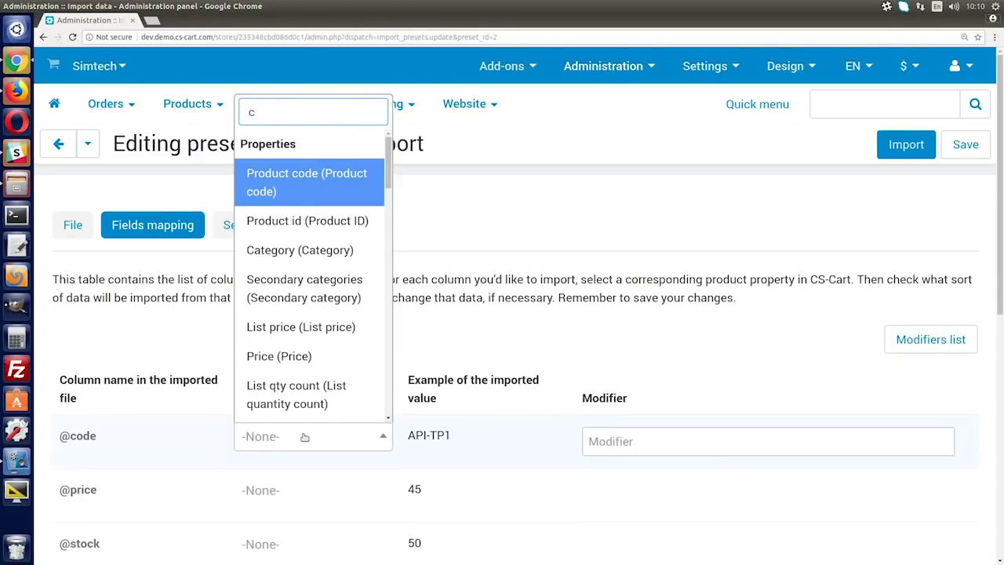
pyautogui.press('BackSpace')
pyautogui.write('code')
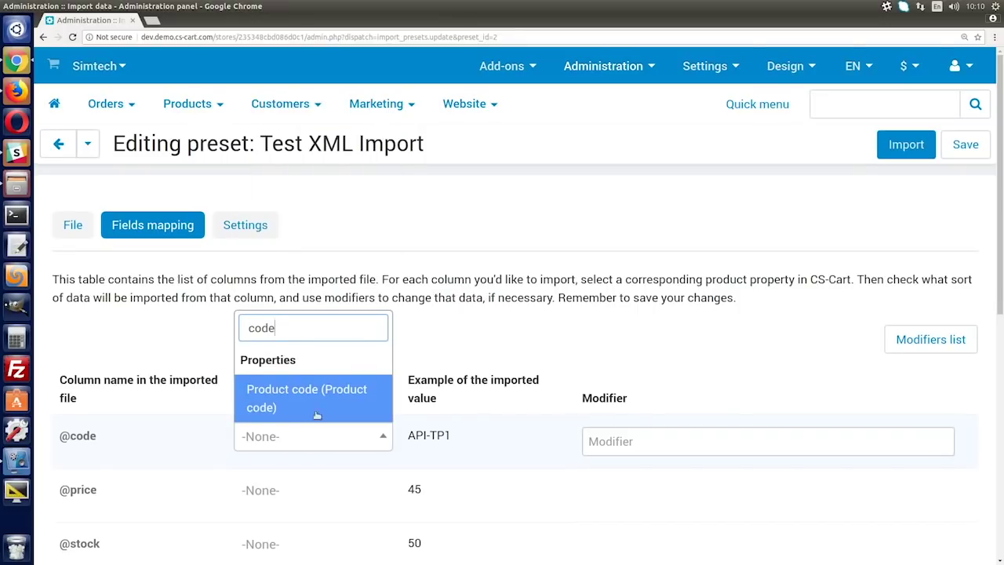
pyautogui.click(317, 415)
pyautogui.click(277, 486)
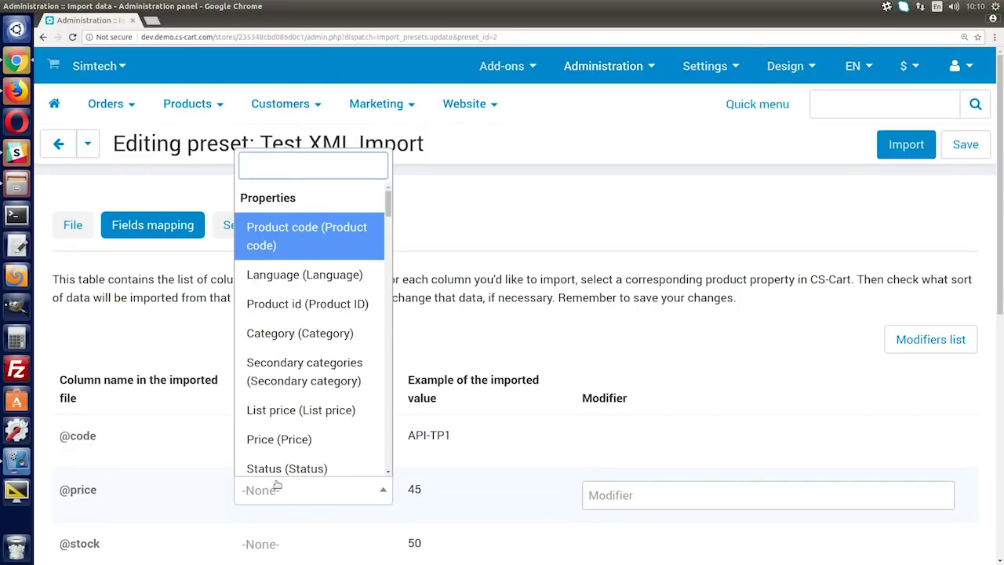
pyautogui.write('price')
pyautogui.click(277, 413)
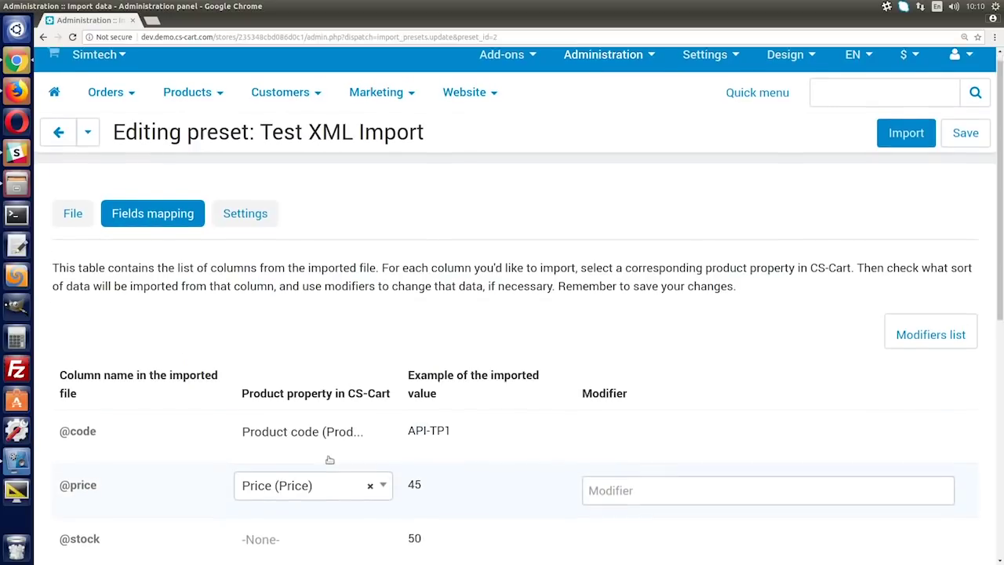
pyautogui.scroll(-1, 322, 479)
pyautogui.scroll(-1, 349, 439)
pyautogui.click(349, 404)
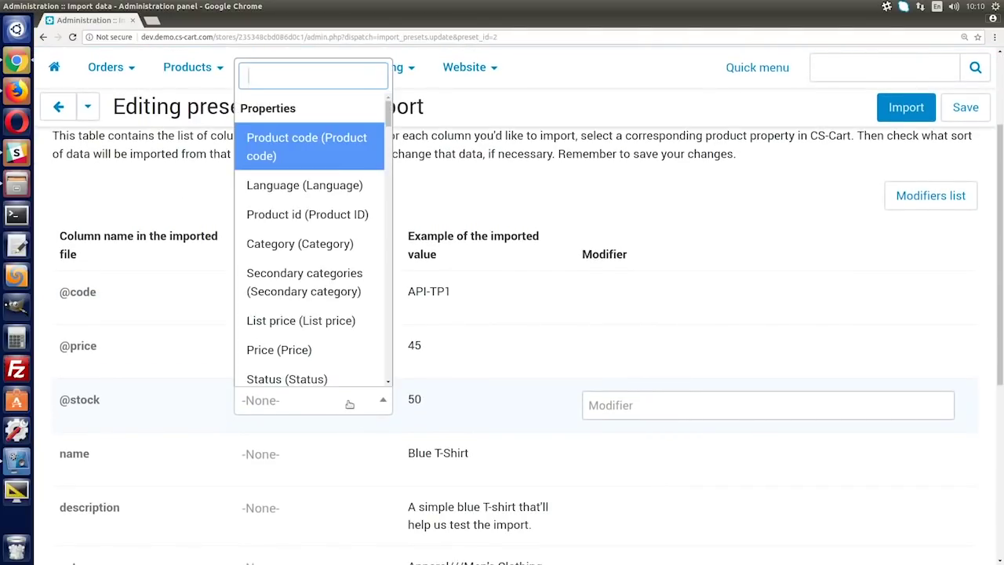
pyautogui.write('quant')
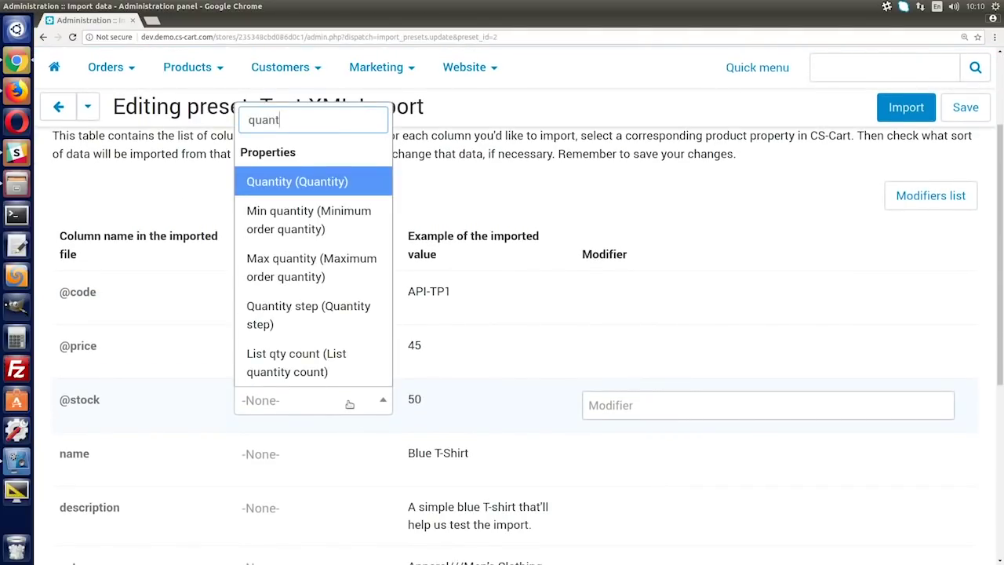
pyautogui.click(300, 188)
# Map the name, description and category columns to Product name, Description and Category.
pyautogui.scroll(-1, 439, 384)
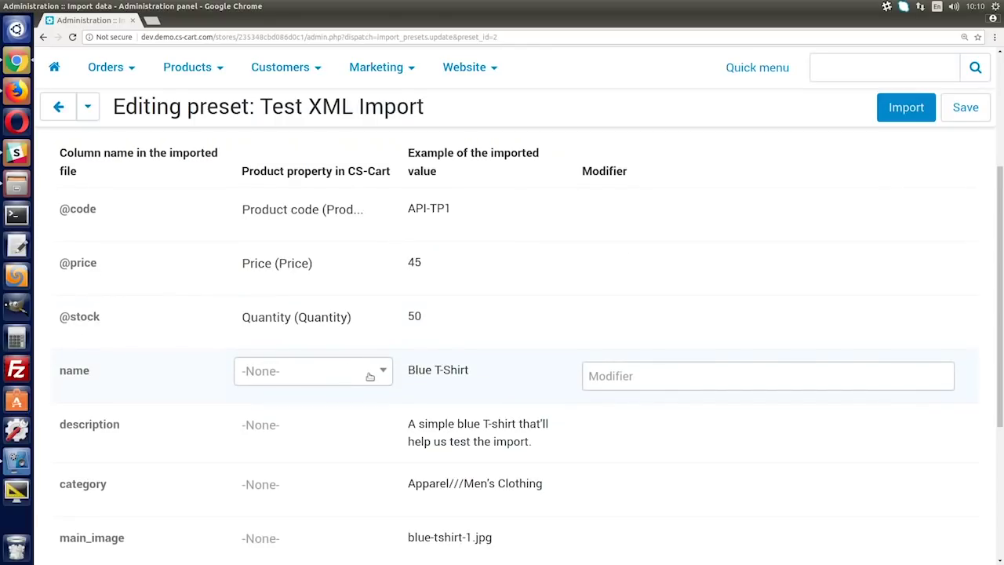
pyautogui.click(369, 376)
pyautogui.write('nam')
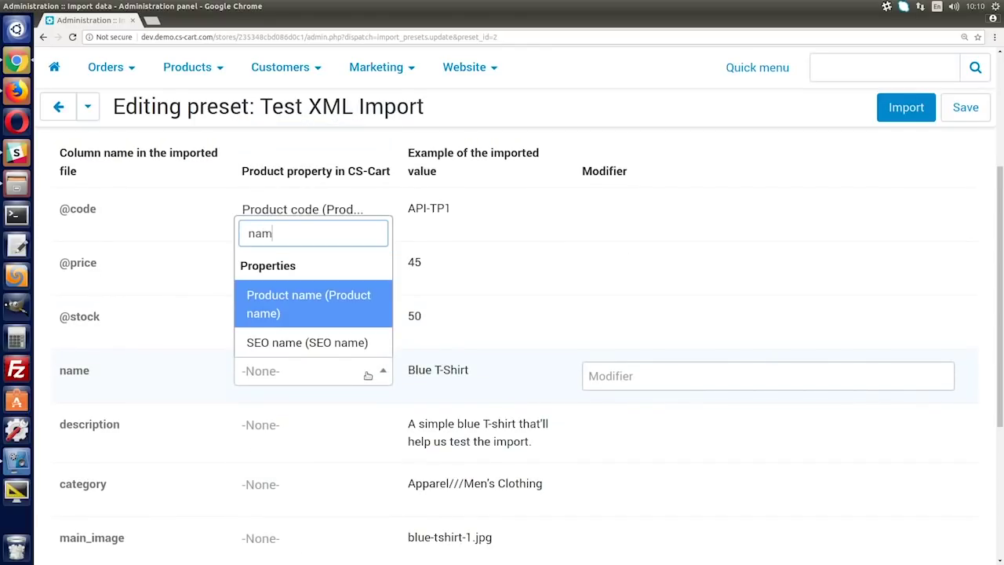
pyautogui.write('e')
pyautogui.click(358, 295)
pyautogui.scroll(-1, 364, 329)
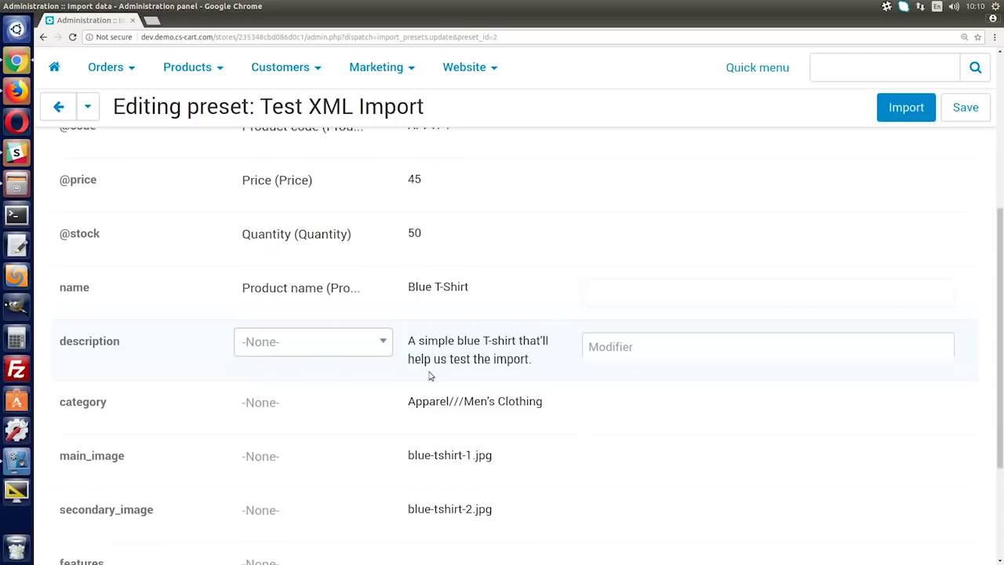
pyautogui.click(368, 346)
pyautogui.write('desc')
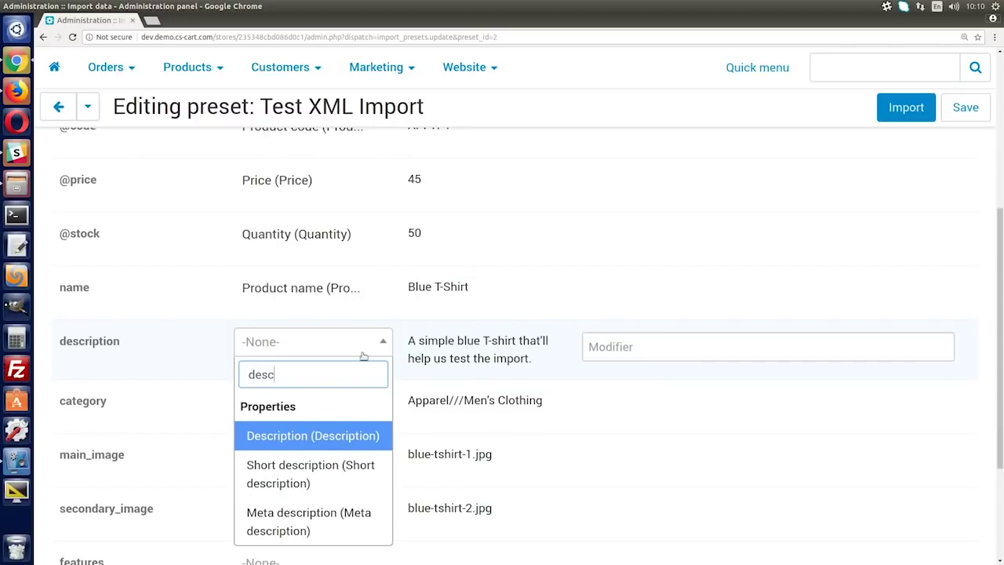
pyautogui.click(338, 436)
pyautogui.click(325, 400)
pyautogui.write('cat')
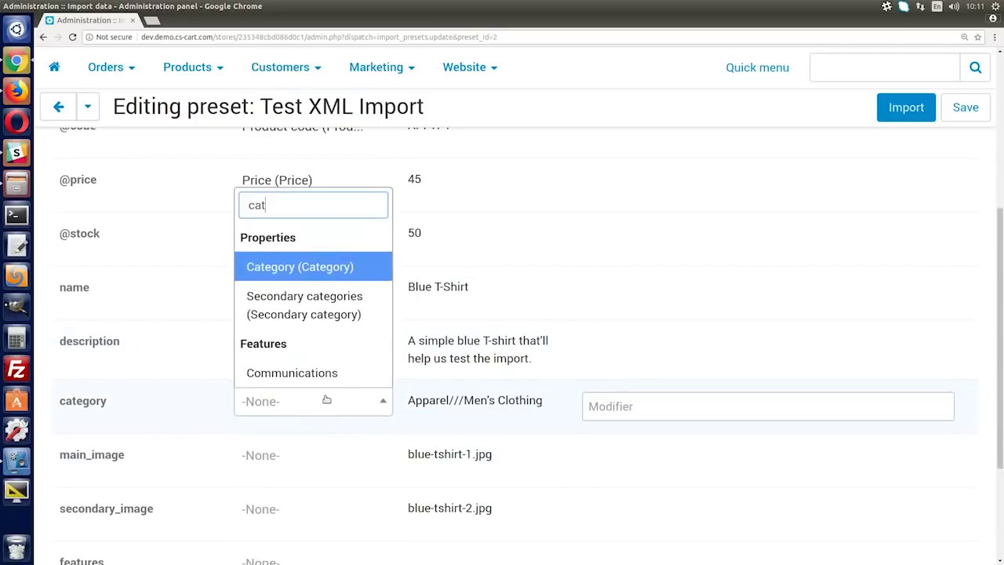
pyautogui.write('e')
pyautogui.press('Return')
# Map main_image and secondary_image both to Advanced Import: Images.
pyautogui.scroll(-1, 341, 411)
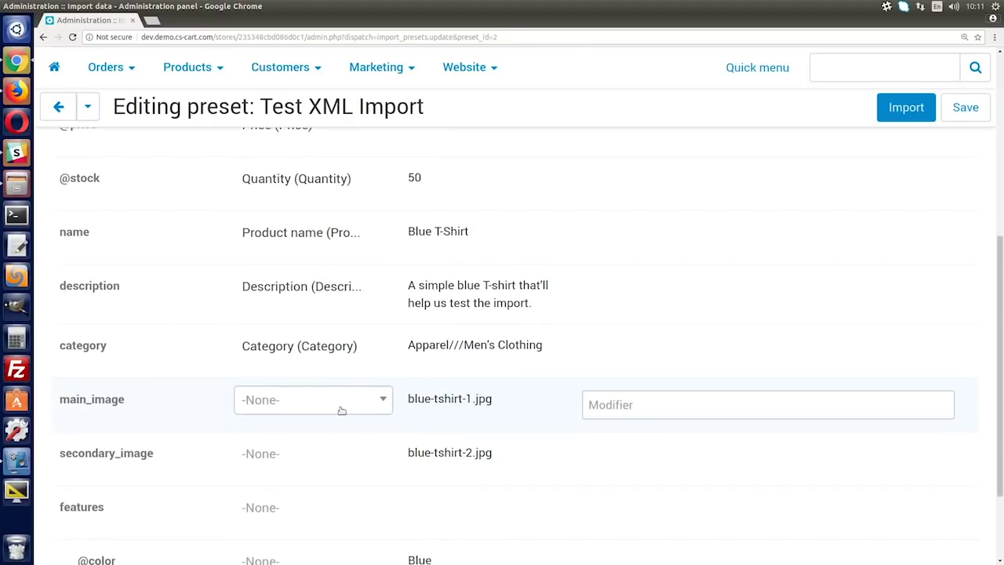
pyautogui.click(342, 410)
pyautogui.write('adva')
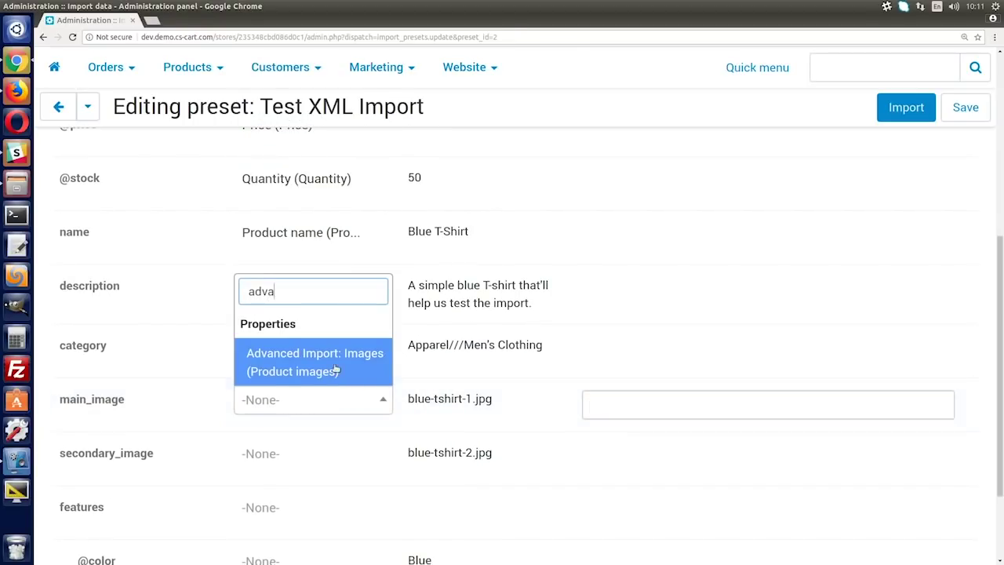
pyautogui.click(335, 369)
pyautogui.click(324, 455)
pyautogui.write('adva')
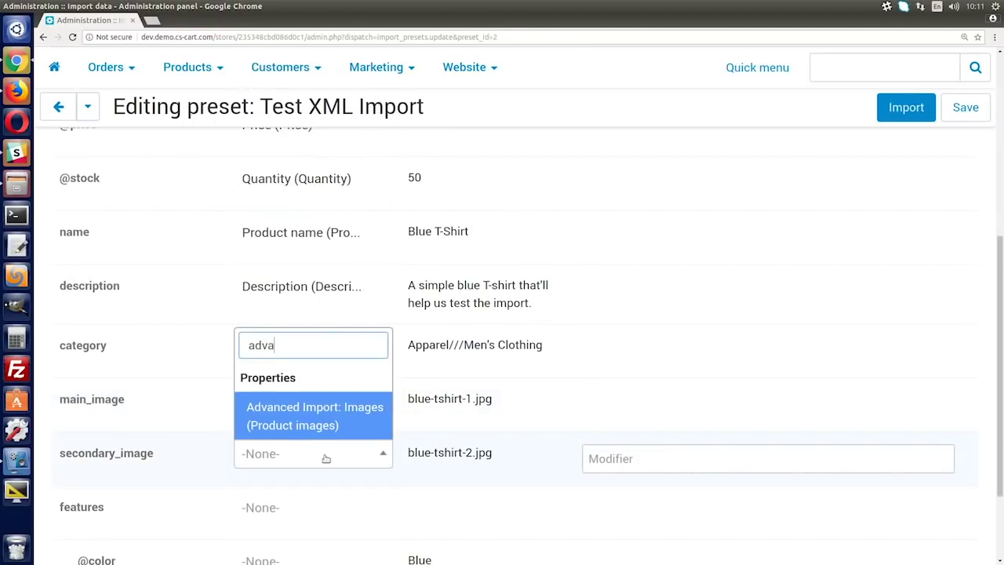
pyautogui.click(325, 418)
pyautogui.scroll(-2, 421, 414)
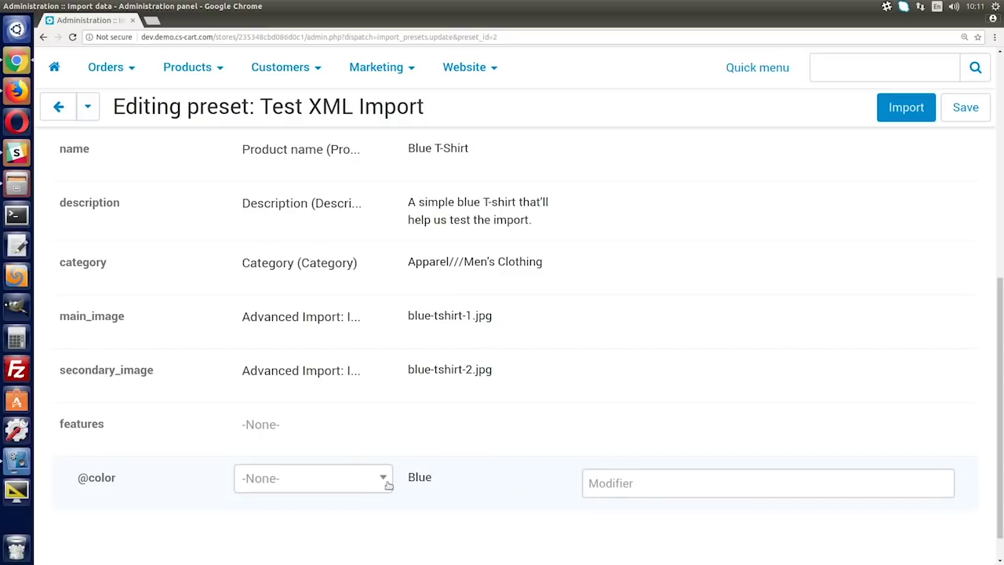
pyautogui.click(387, 484)
pyautogui.moveTo(389, 191); pyautogui.dragTo(399, 386)
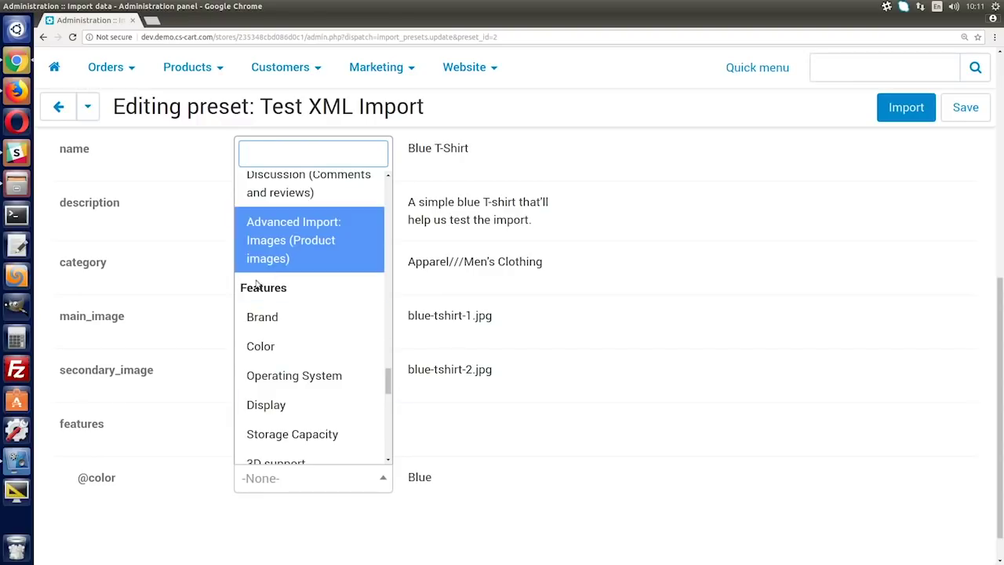
pyautogui.click(261, 347)
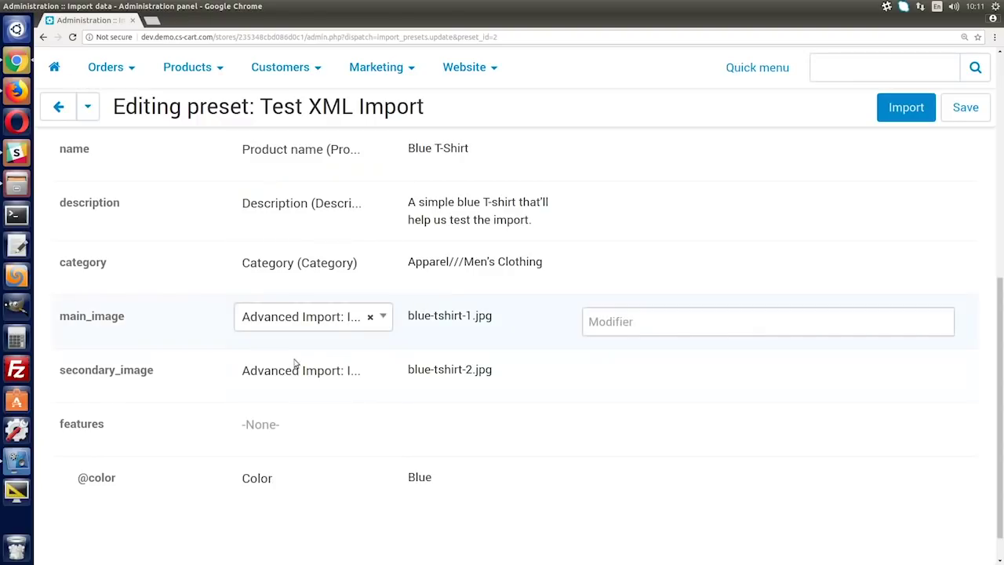
# Save the Test XML Import mapping and review the Image Import - CSV 1 field mapping.
pyautogui.click(965, 108)
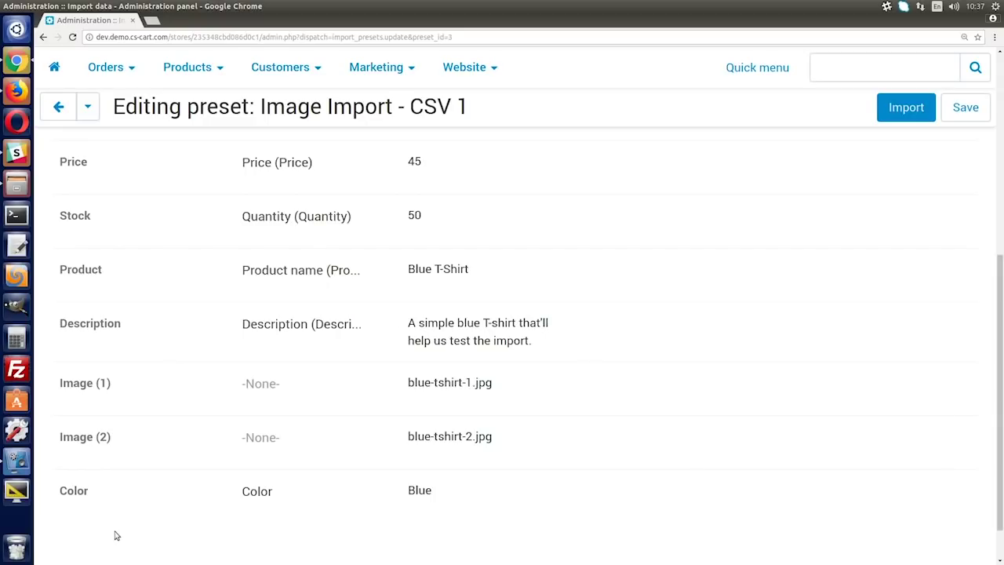
pyautogui.click(320, 383)
pyautogui.write('adv')
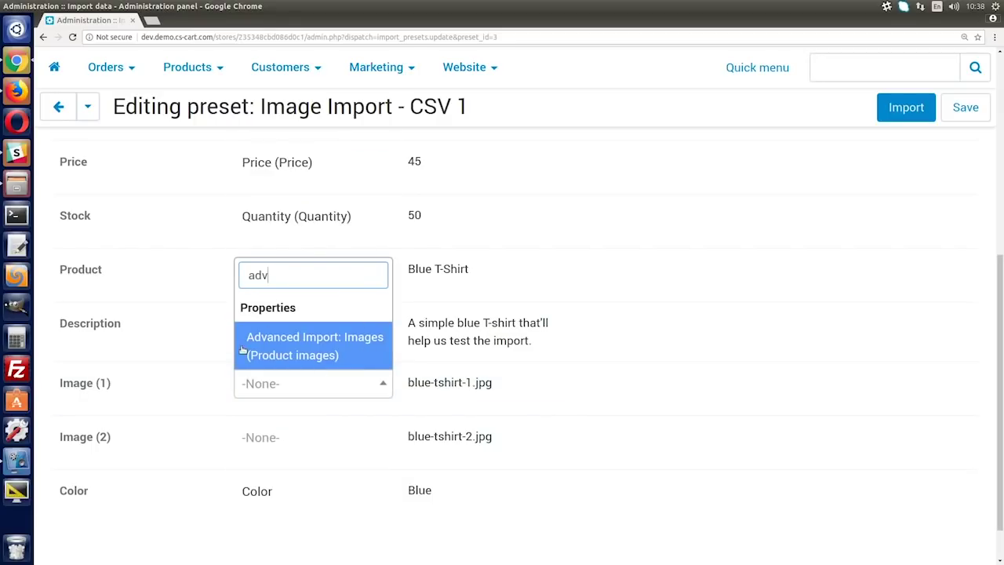
pyautogui.click(173, 339)
pyautogui.scroll(5, 173, 339)
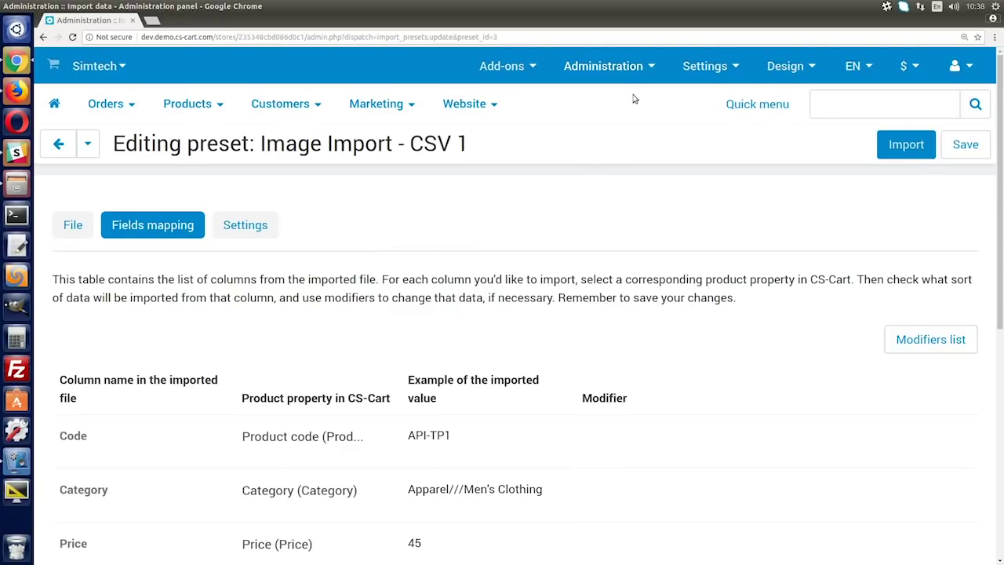
# Upload black-tshirt-1/2.jpg and blue-tshirt-1/2.jpg into the exim/backup/images private folder.
pyautogui.moveTo(635, 82)
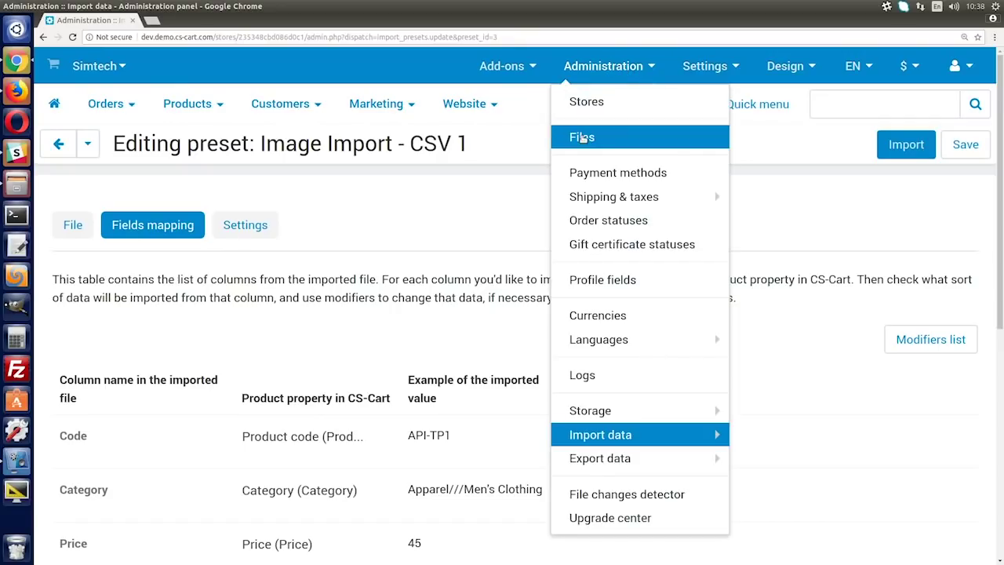
pyautogui.click(584, 138)
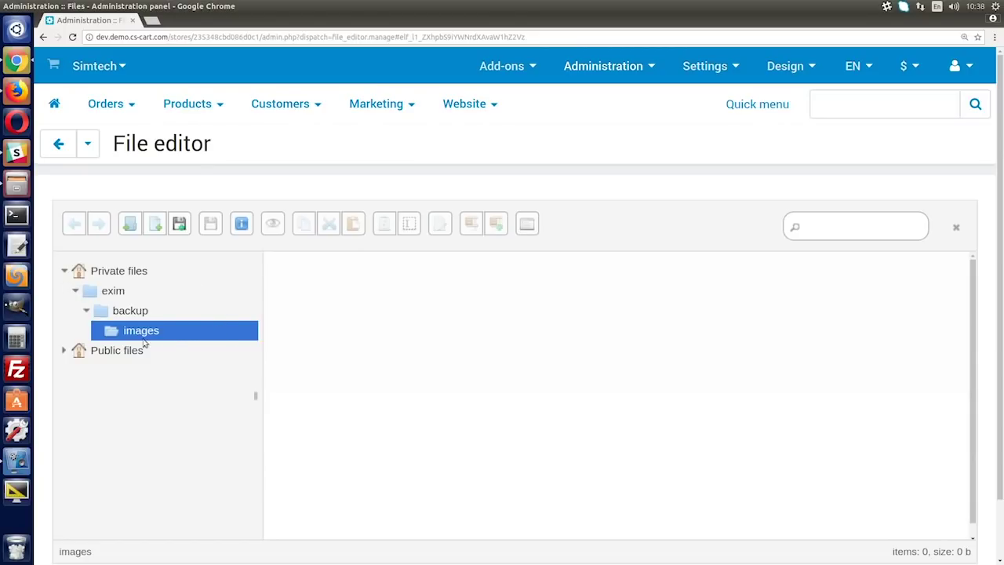
pyautogui.click(18, 186)
pyautogui.click(176, 123)
pyautogui.keyDown('ctrl'); pyautogui.click(185, 75); pyautogui.keyUp('ctrl')
pyautogui.keyDown('ctrl'); pyautogui.click(257, 74); pyautogui.keyUp('ctrl')
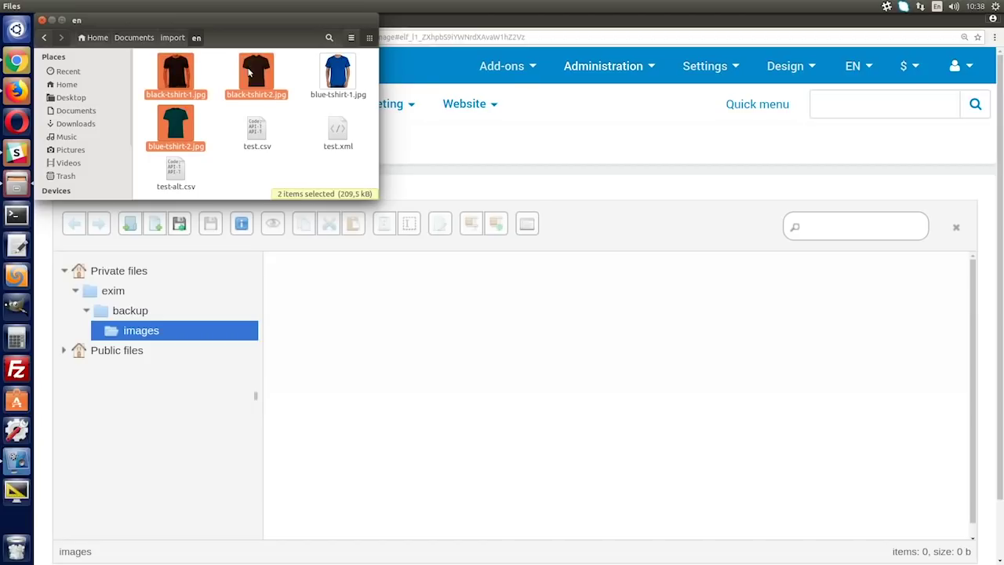
pyautogui.keyDown('ctrl'); pyautogui.click(338, 74); pyautogui.keyUp('ctrl')
pyautogui.moveTo(338, 74); pyautogui.dragTo(578, 405)
pyautogui.click(578, 407)
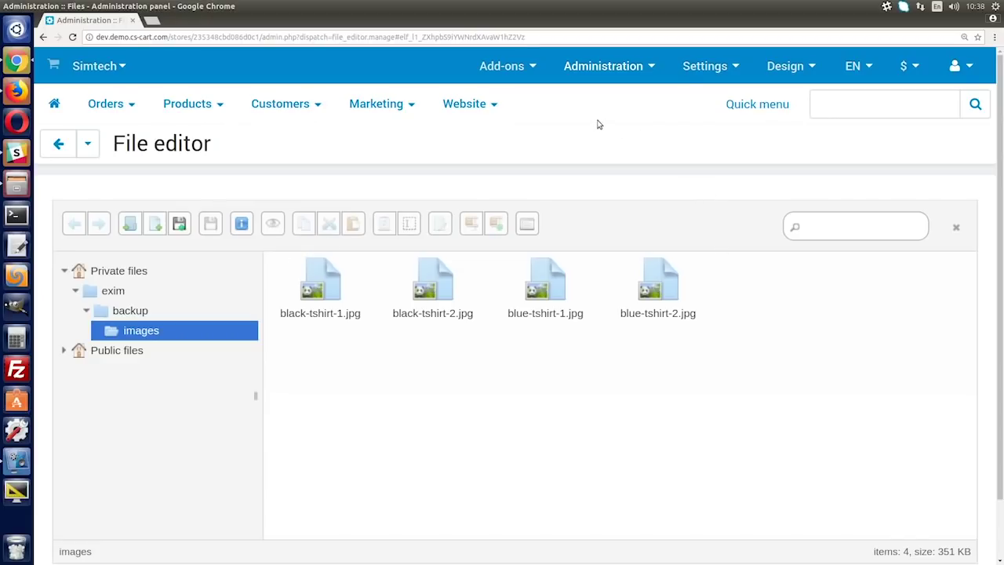
# Go to Import data > Products and open the Image Import - CSV 1 preset.
pyautogui.click(594, 75)
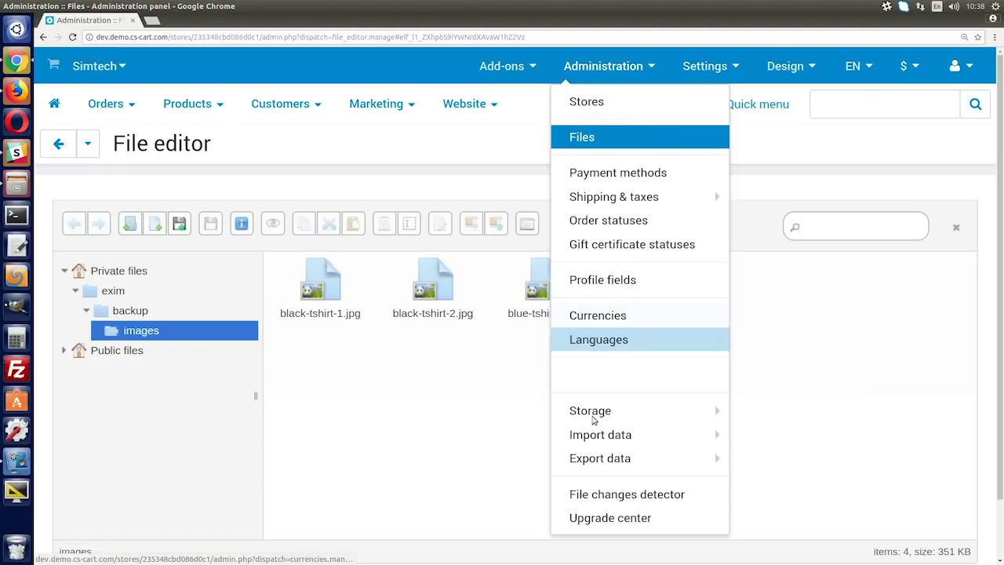
pyautogui.moveTo(649, 438)
pyautogui.click(750, 439)
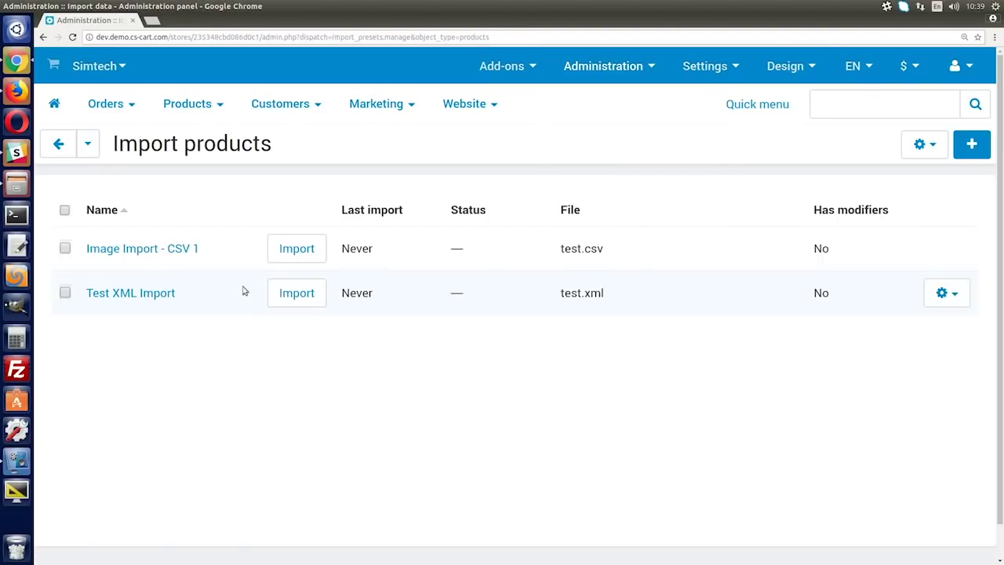
pyautogui.click(180, 249)
pyautogui.scroll(-1, 134, 437)
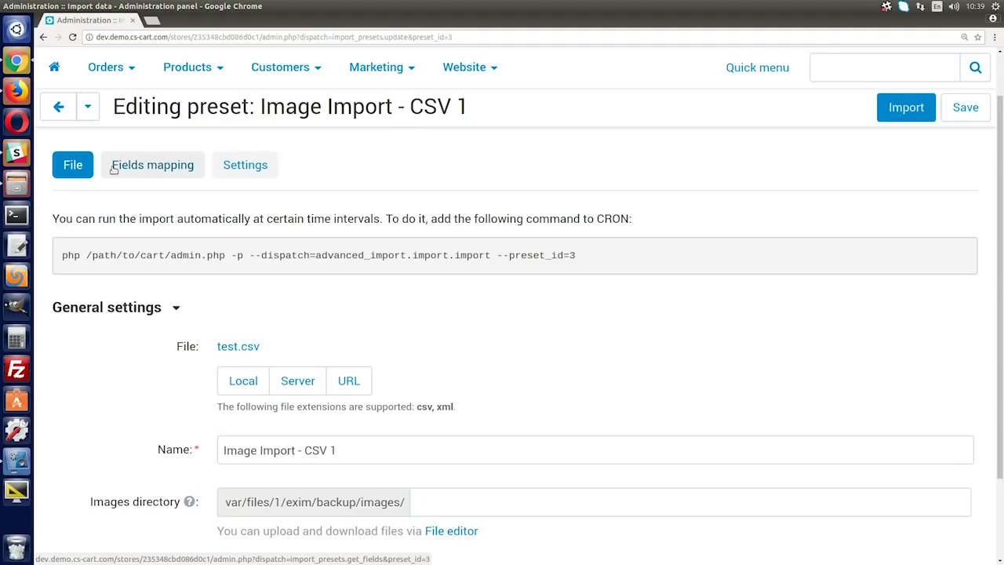
# Map Image (1) and Image (2) to Advanced Import: Images, save, and run the import.
pyautogui.click(113, 169)
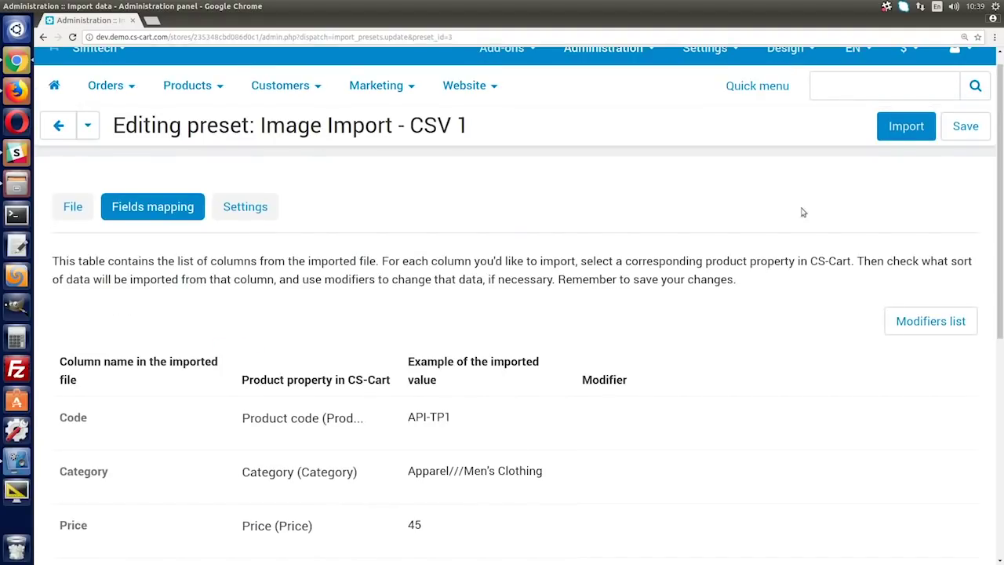
pyautogui.moveTo(995, 233); pyautogui.dragTo(996, 433)
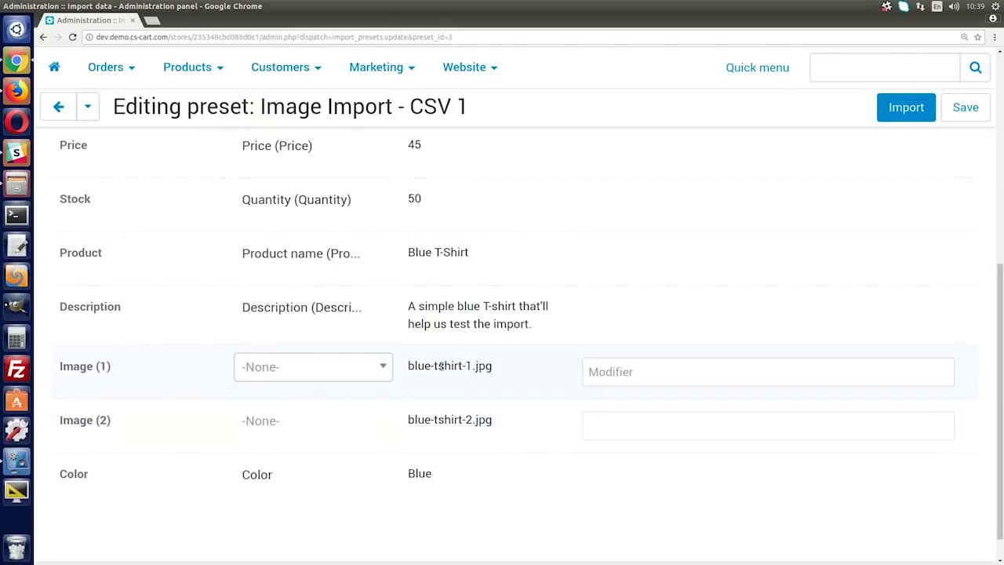
pyautogui.click(314, 366)
pyautogui.write('adva')
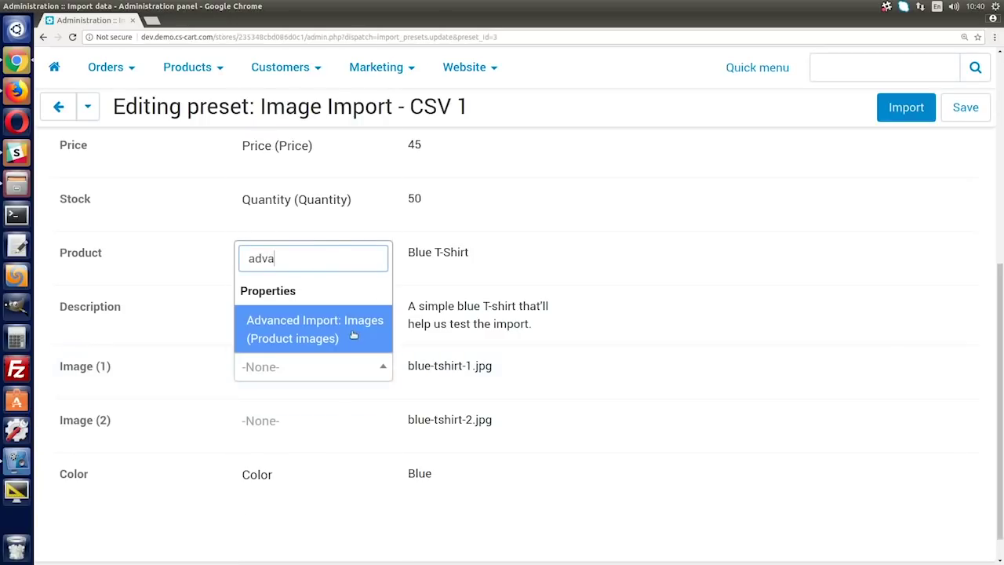
pyautogui.click(353, 335)
pyautogui.click(347, 425)
pyautogui.write('adva')
pyautogui.press('Return')
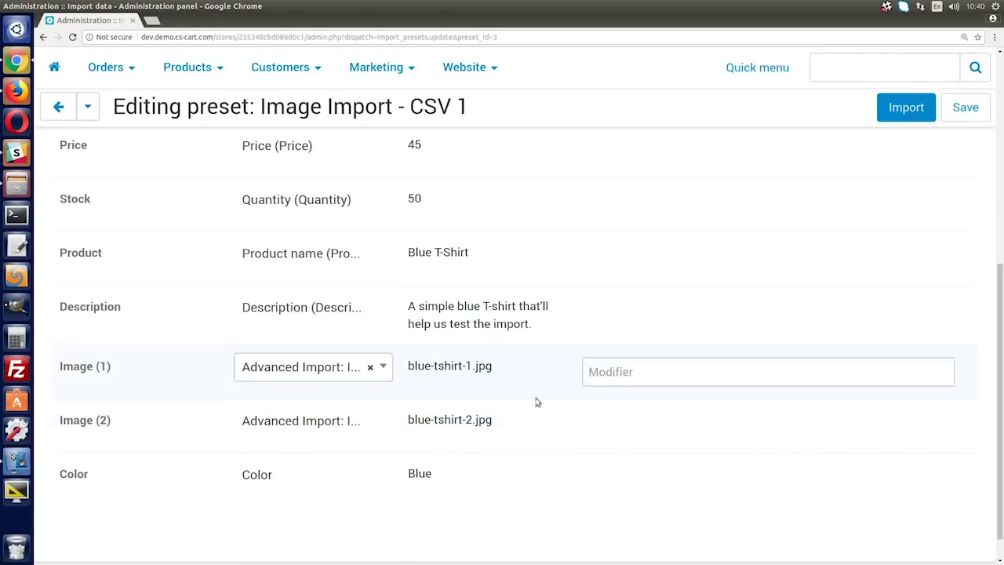
pyautogui.click(981, 110)
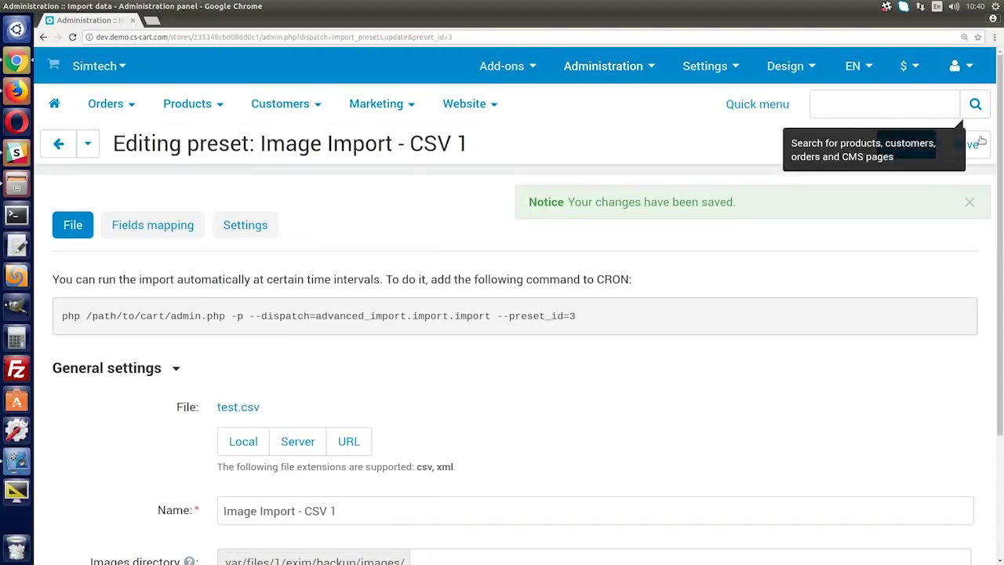
pyautogui.click(920, 145)
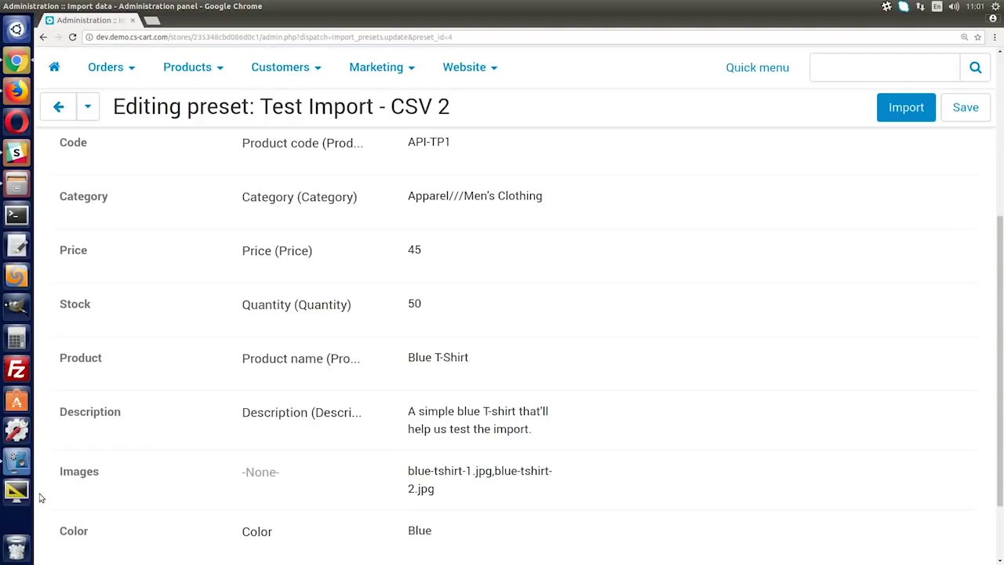
# Search 'adva' in the Images row and choose Advanced Import: Images.
pyautogui.moveTo(96, 505)
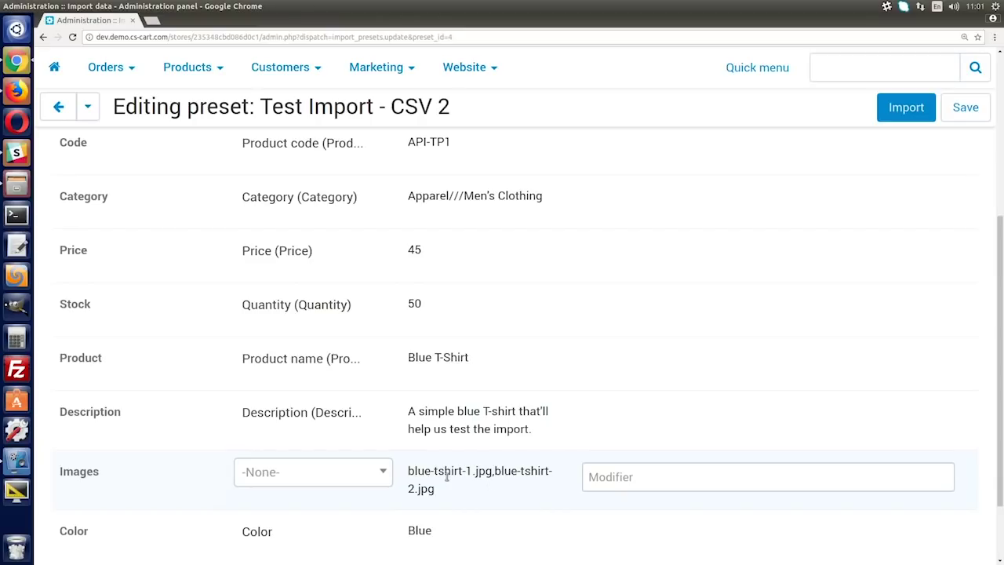
pyautogui.click(372, 472)
pyautogui.write('a')
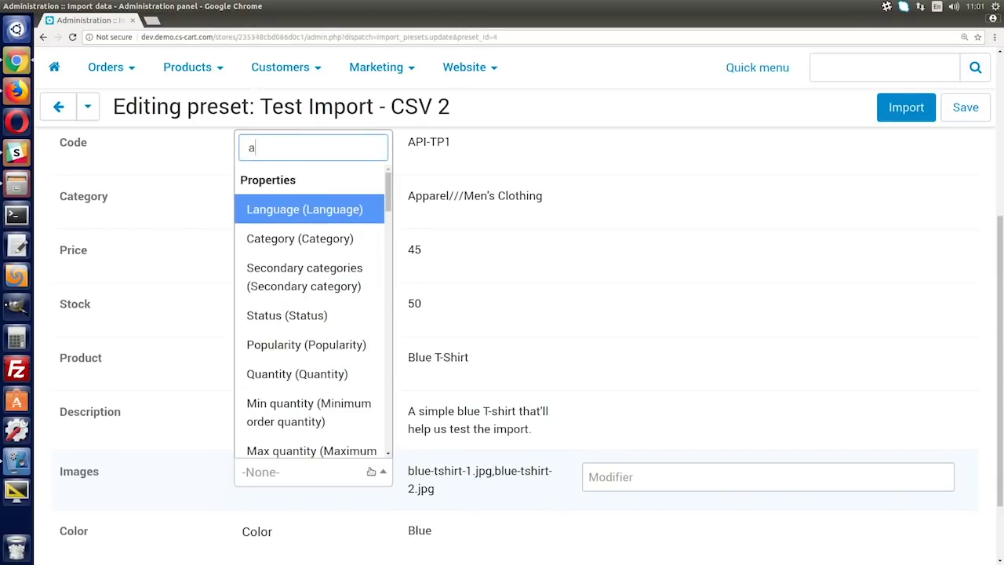
pyautogui.write('dva')
pyautogui.click(357, 446)
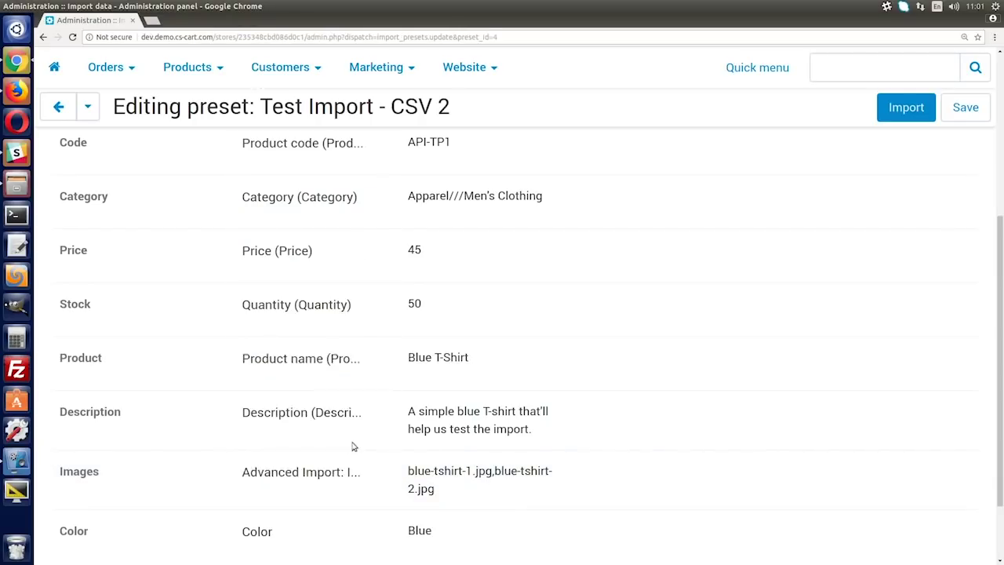
# Save the Images mapping and expand the Additional settings section.
pyautogui.click(976, 113)
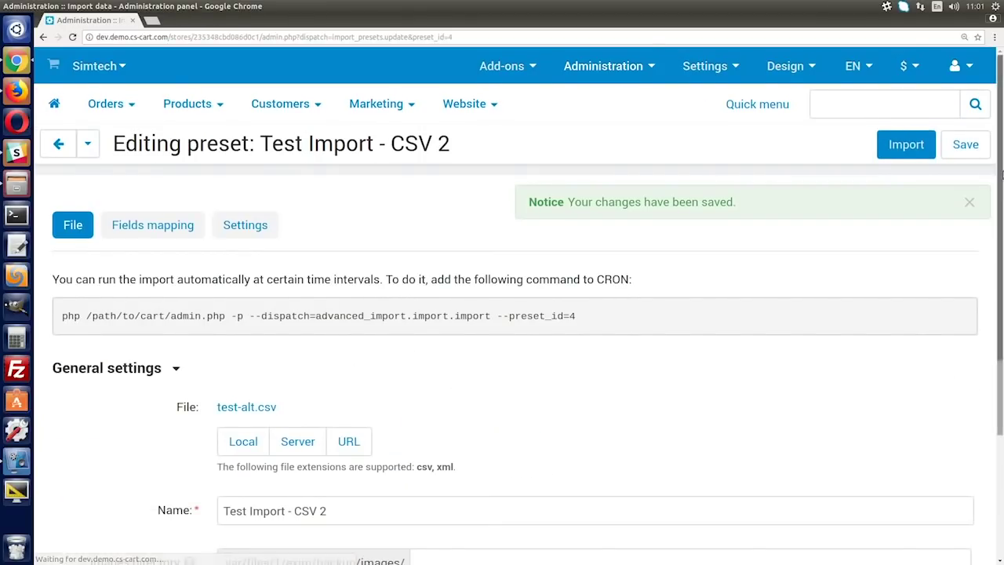
pyautogui.scroll(-4, 1001, 308)
pyautogui.click(185, 471)
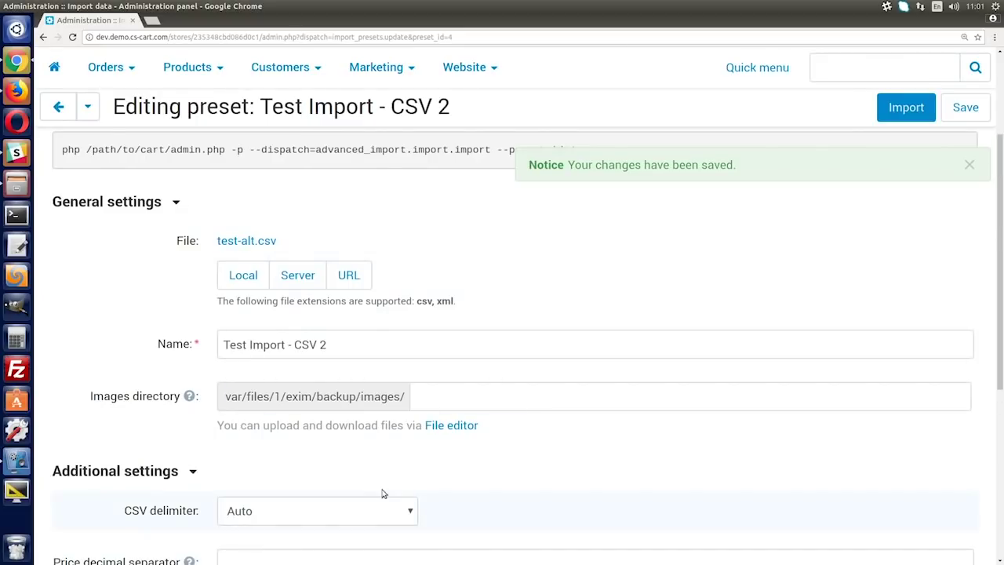
pyautogui.scroll(-3, 381, 491)
pyautogui.scroll(-3, 384, 480)
# Replace the /// images delimiter with a comma, save, and run the import.
pyautogui.click(257, 471)
pyautogui.doubleClick(258, 471)
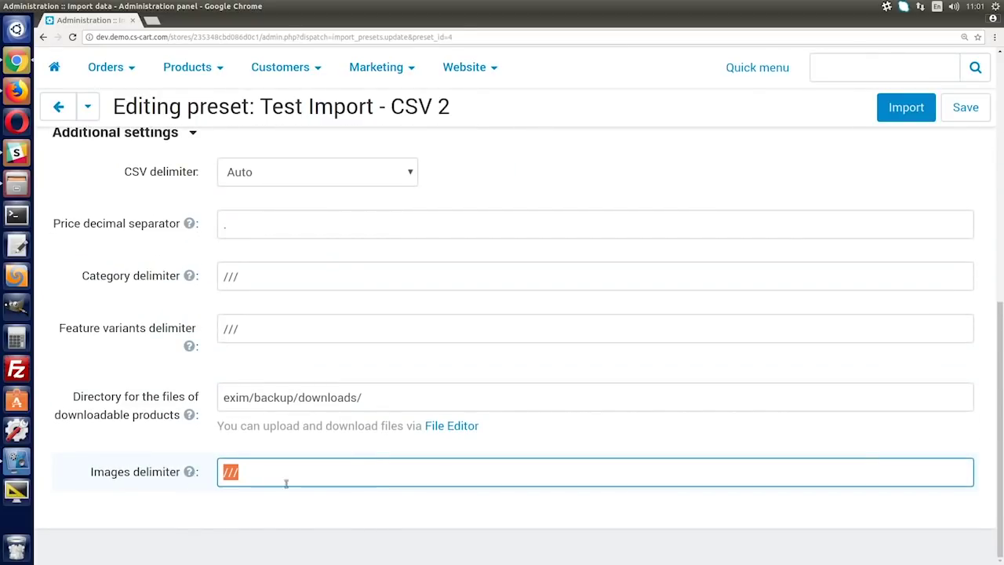
pyautogui.write(',')
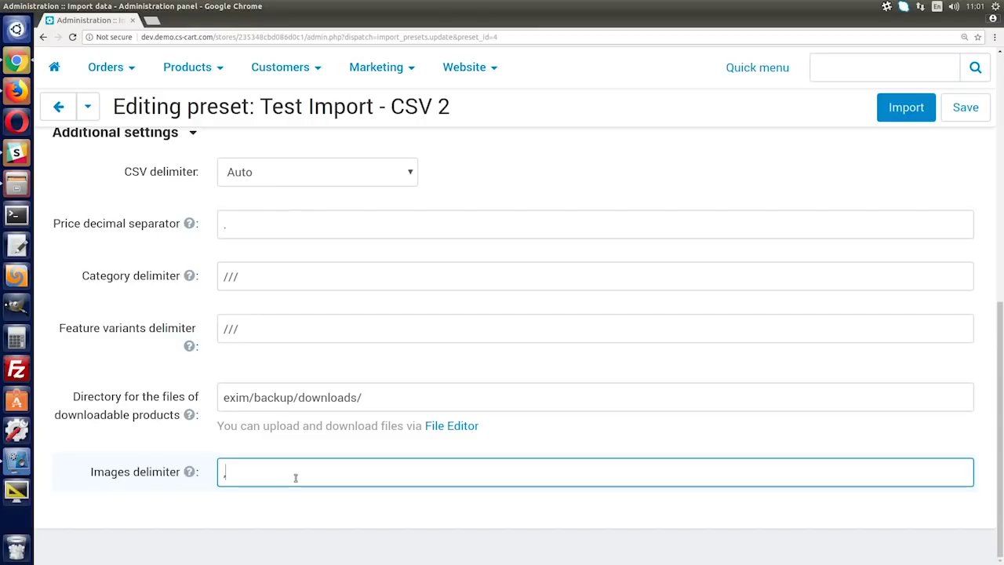
pyautogui.click(982, 260)
pyautogui.click(971, 108)
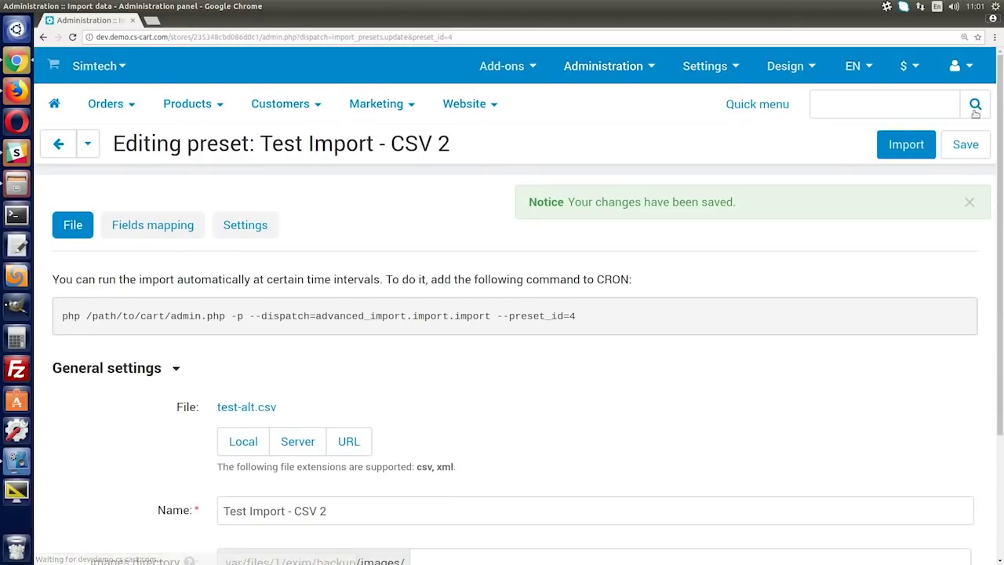
pyautogui.click(920, 144)
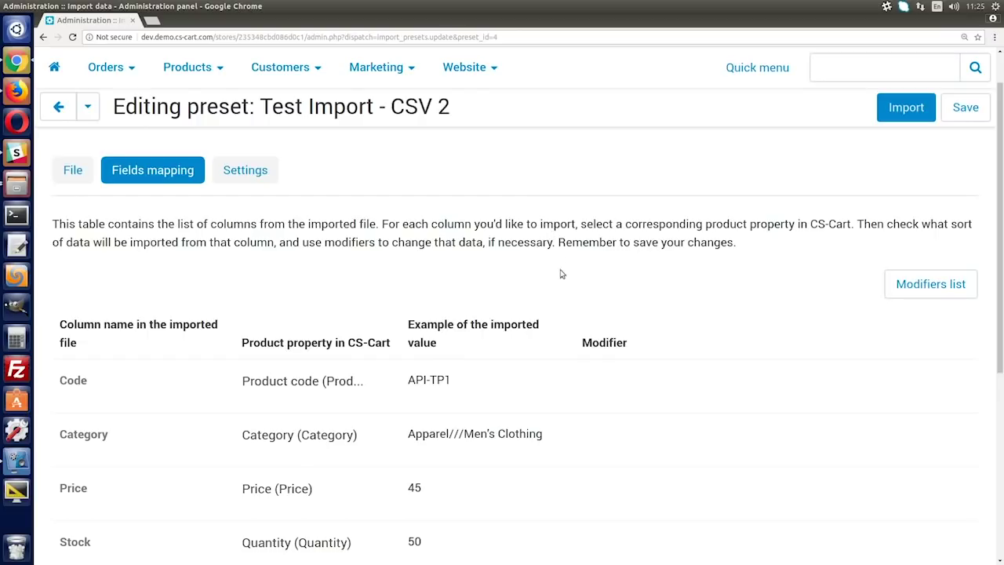
pyautogui.moveTo(632, 354)
pyautogui.click(888, 290)
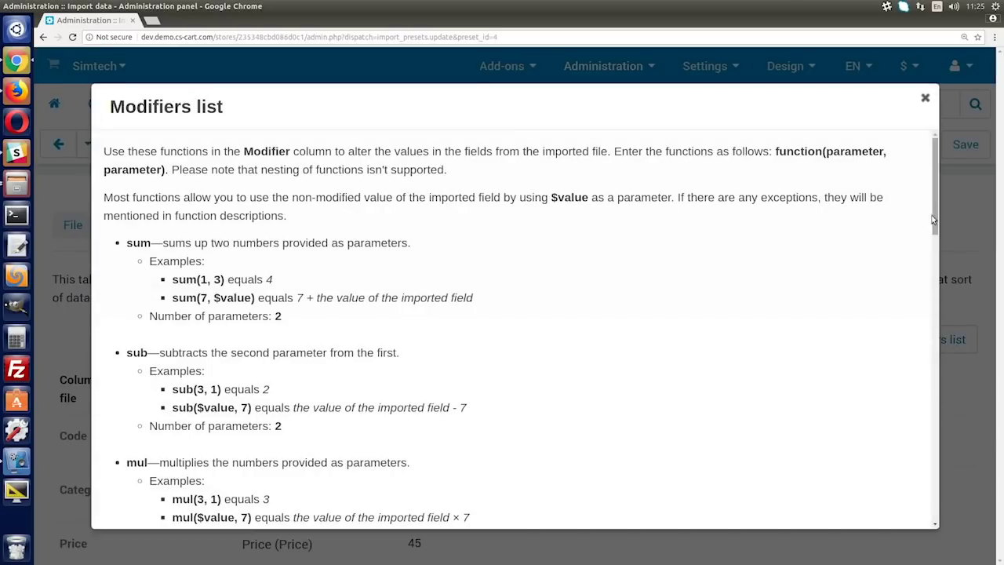
pyautogui.moveTo(933, 220); pyautogui.dragTo(933, 392)
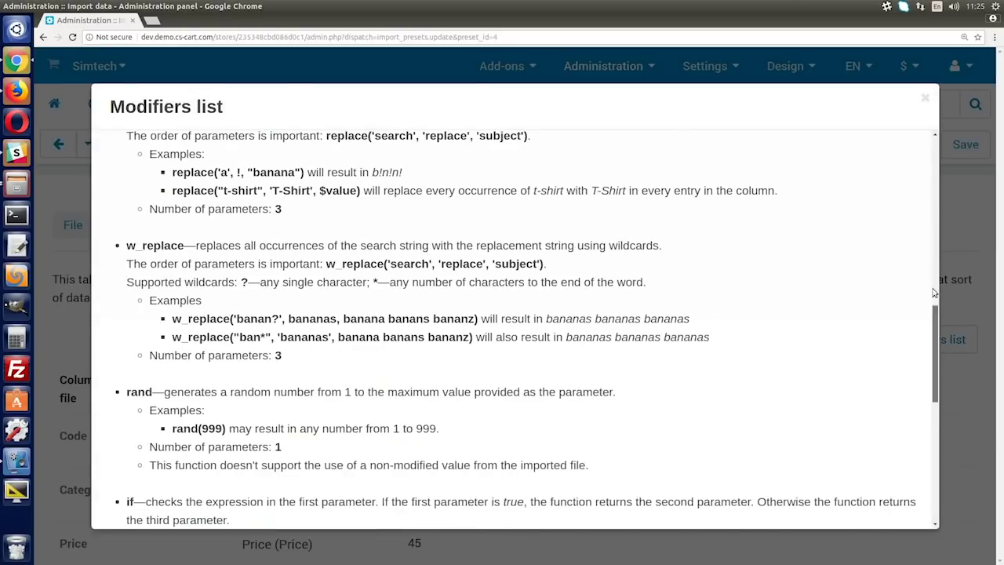
pyautogui.click(924, 98)
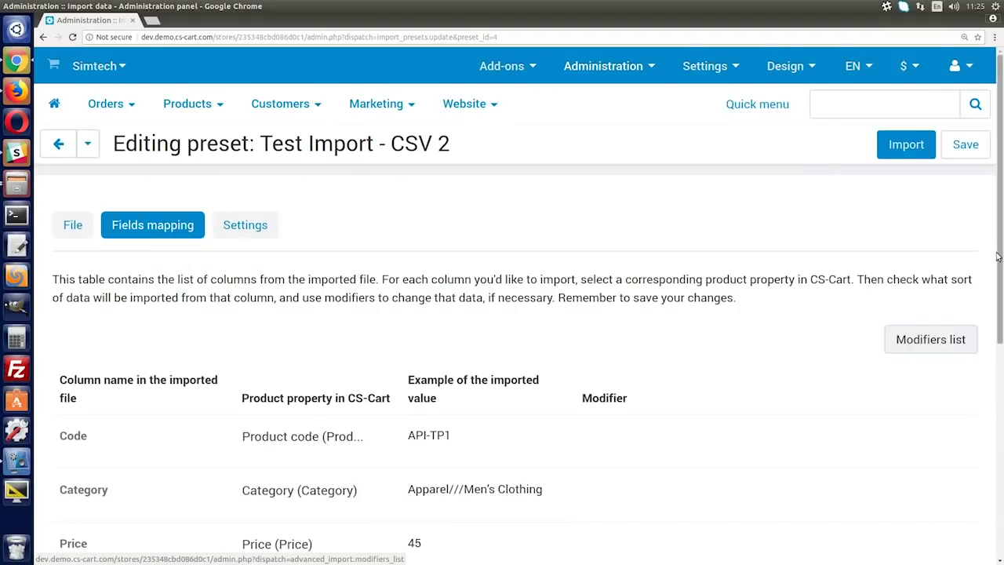
# Enter mul($value, 1.1) as the Price column modifier and save the preset.
pyautogui.scroll(-1, 997, 259)
pyautogui.moveTo(658, 455)
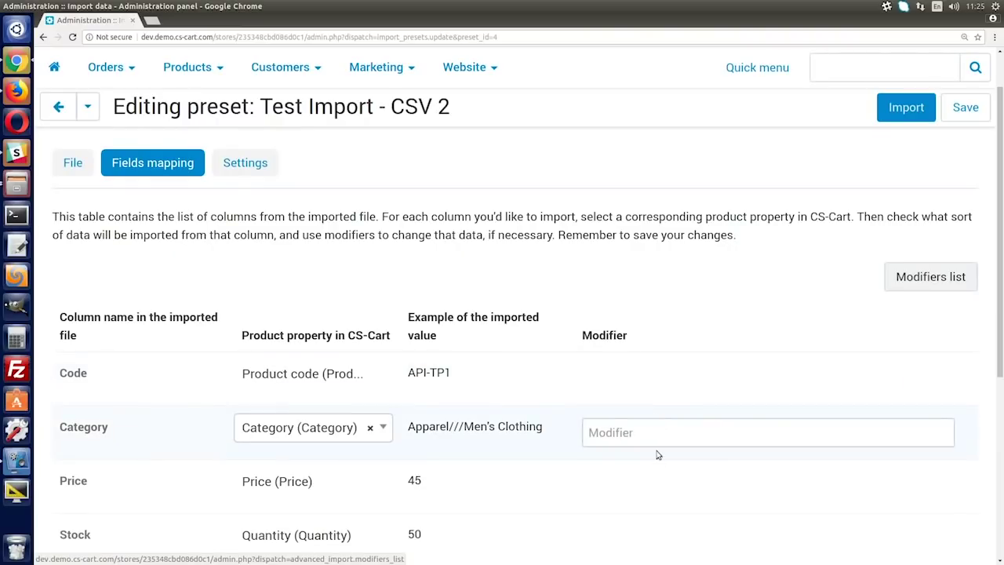
pyautogui.click(662, 486)
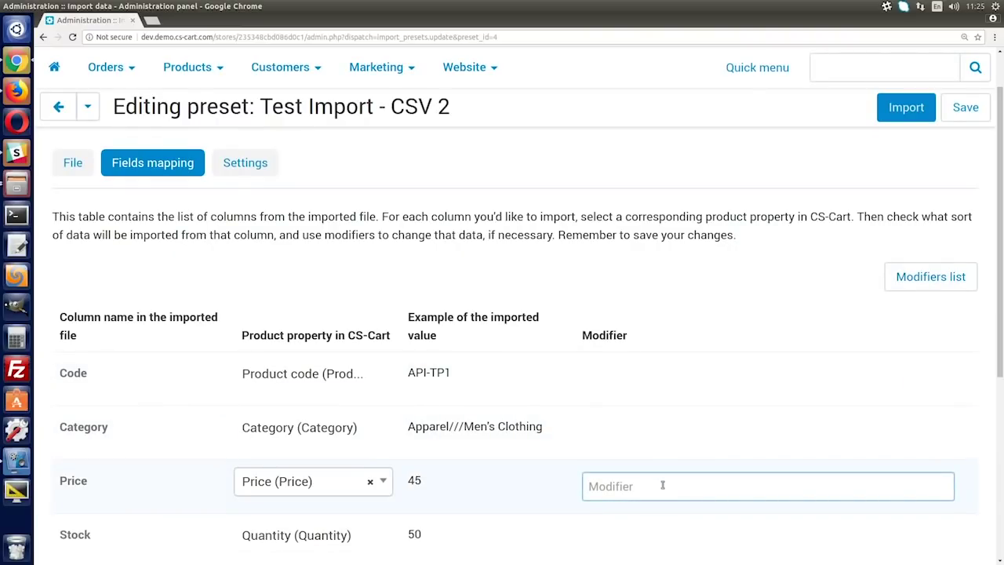
pyautogui.write('mul($value, 1.1)')
pyautogui.click(964, 109)
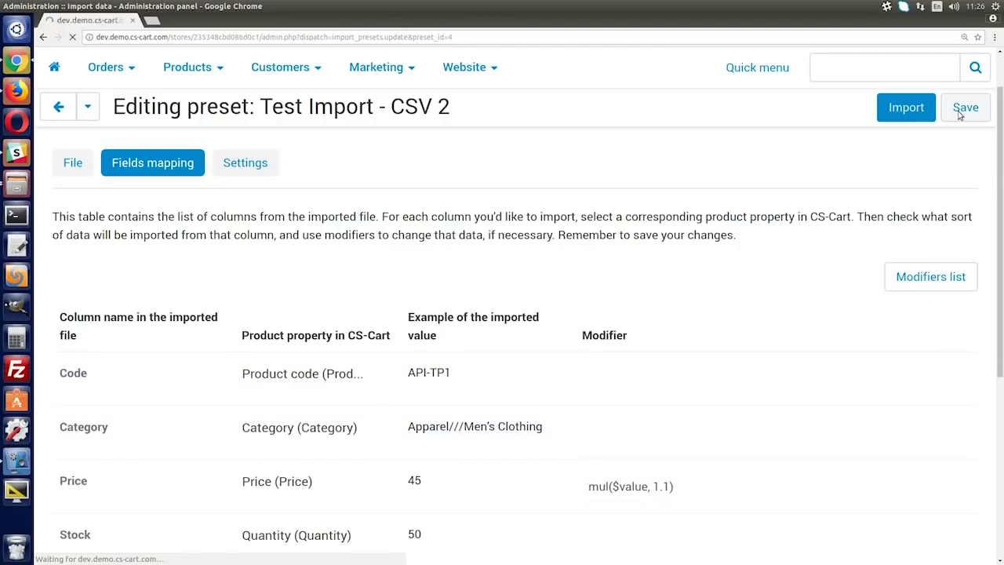
pyautogui.click(164, 226)
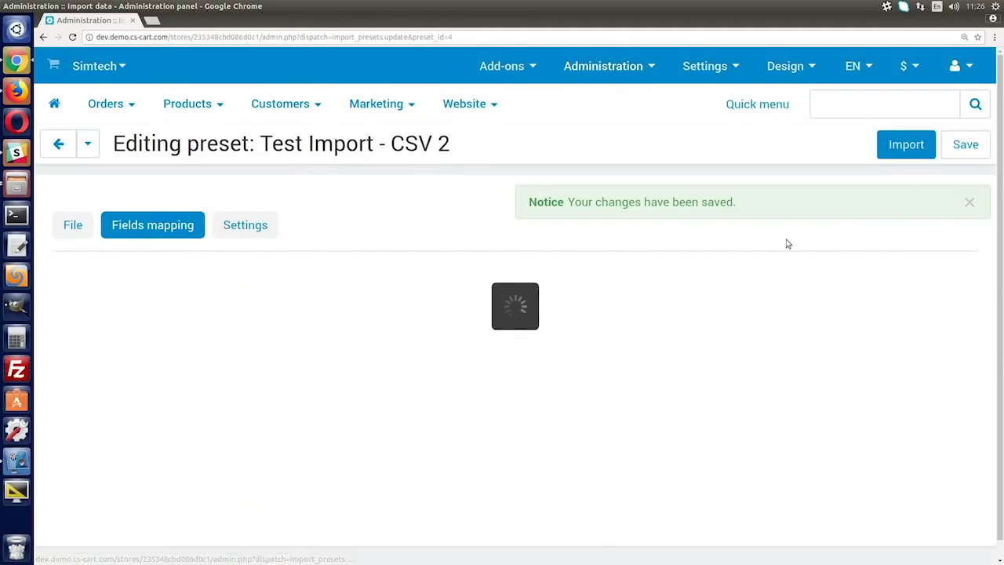
pyautogui.scroll(-1, 815, 314)
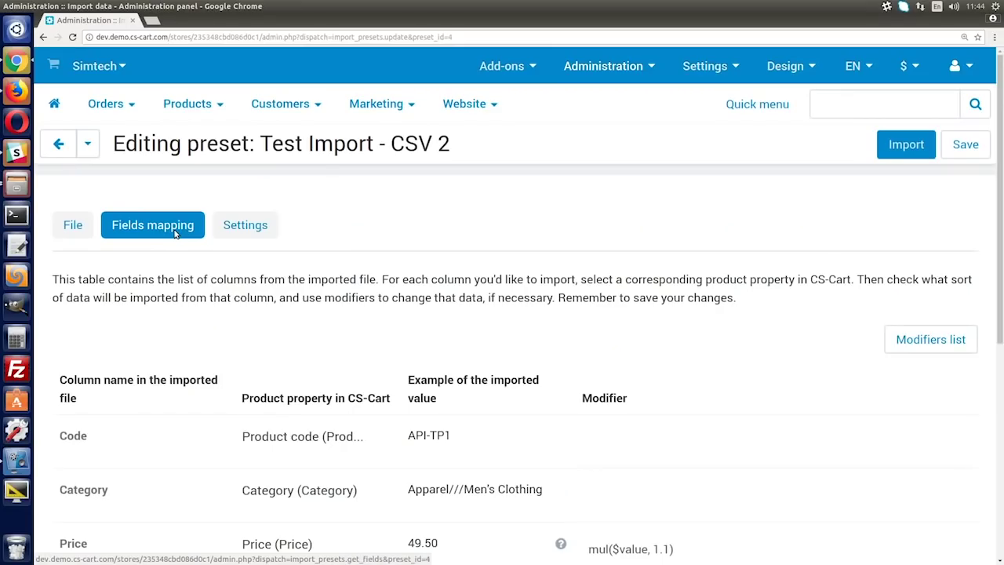
# On the Settings tab, set Import strategy to Import all products from the file.
pyautogui.click(243, 227)
pyautogui.moveTo(190, 327)
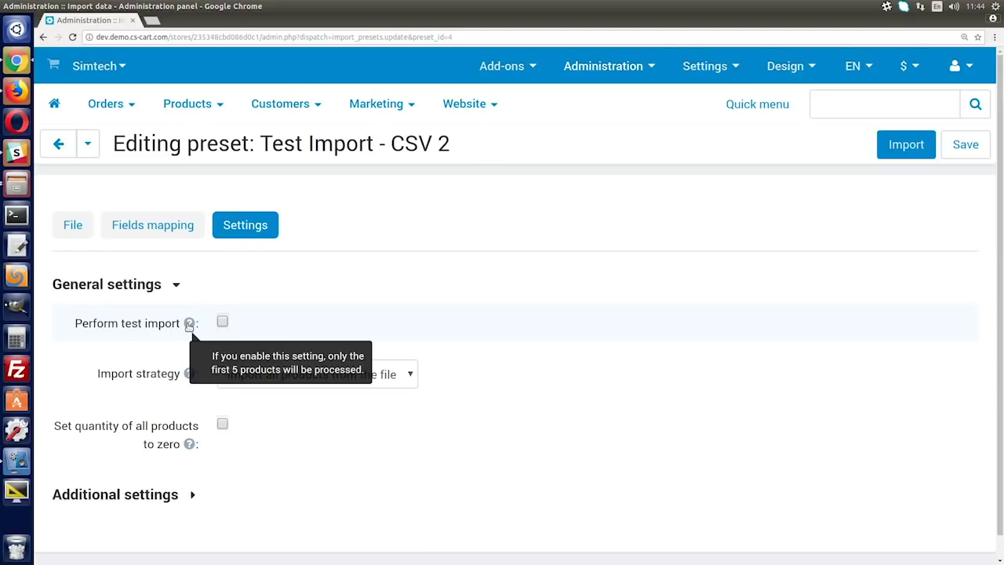
pyautogui.moveTo(189, 375)
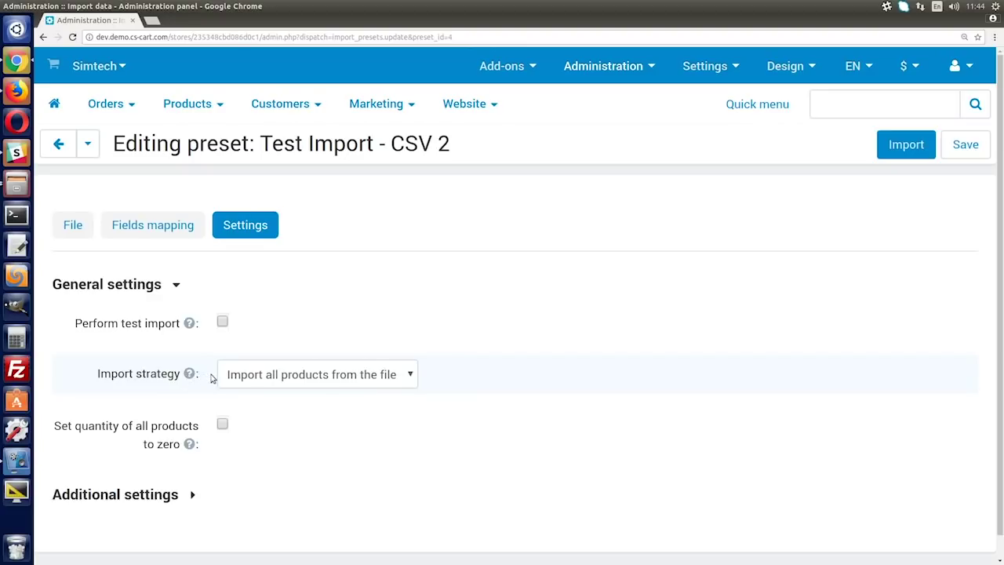
pyautogui.click(253, 375)
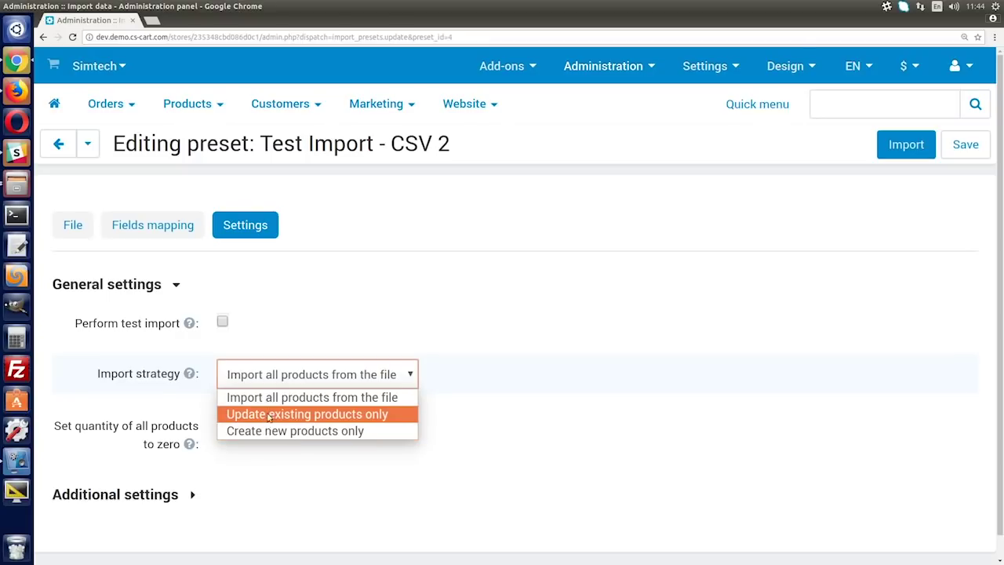
pyautogui.click(265, 398)
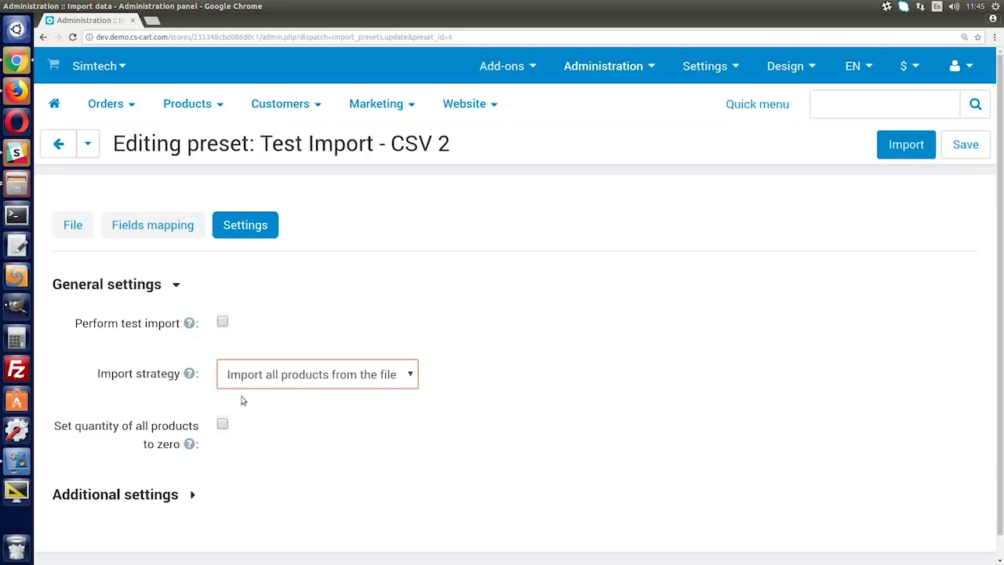
pyautogui.moveTo(190, 445)
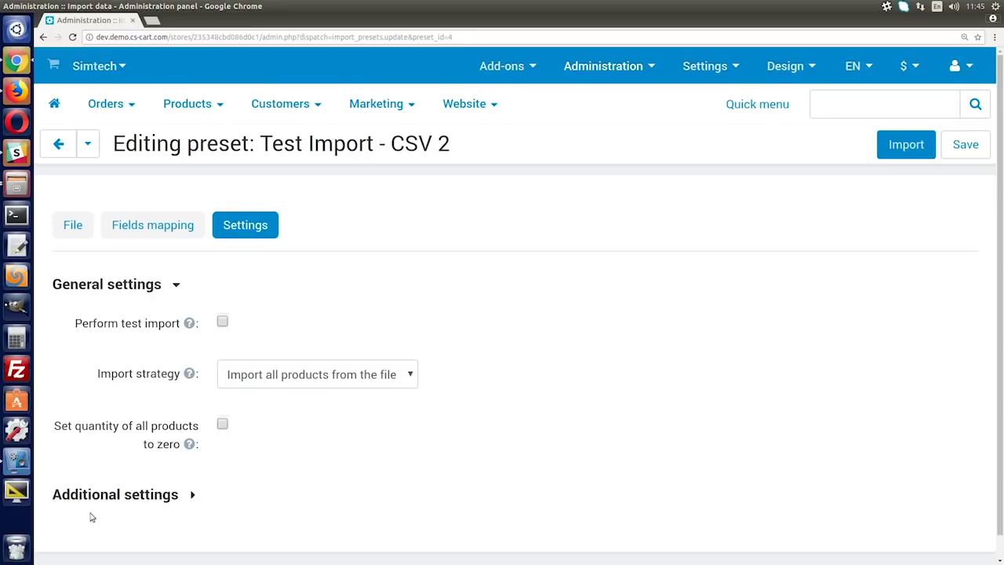
# Turn on Delete existing additional images under Additional settings for Test Import - CSV 2 and save.
pyautogui.click(192, 498)
pyautogui.scroll(-2, 228, 474)
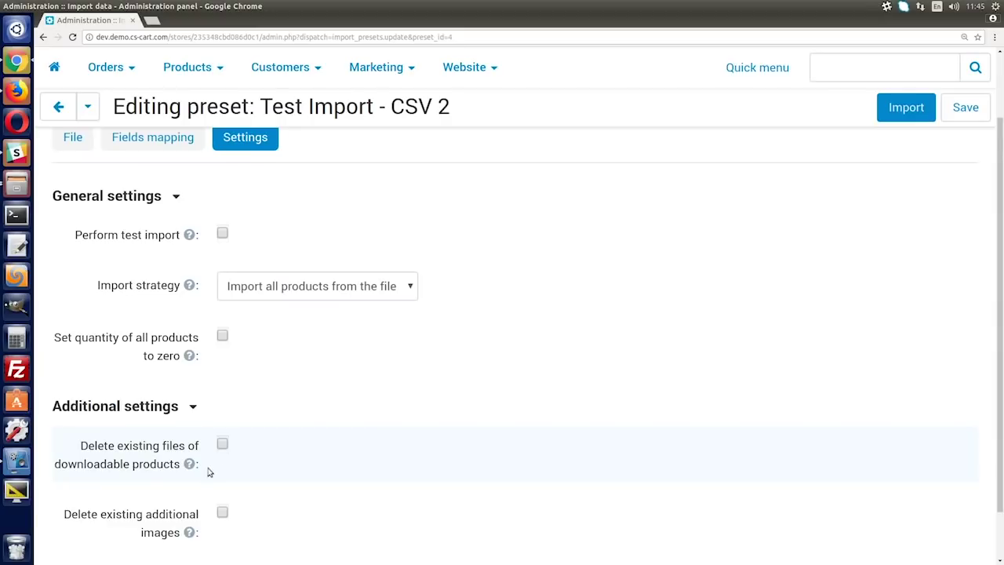
pyautogui.moveTo(188, 466)
pyautogui.scroll(-1, 190, 466)
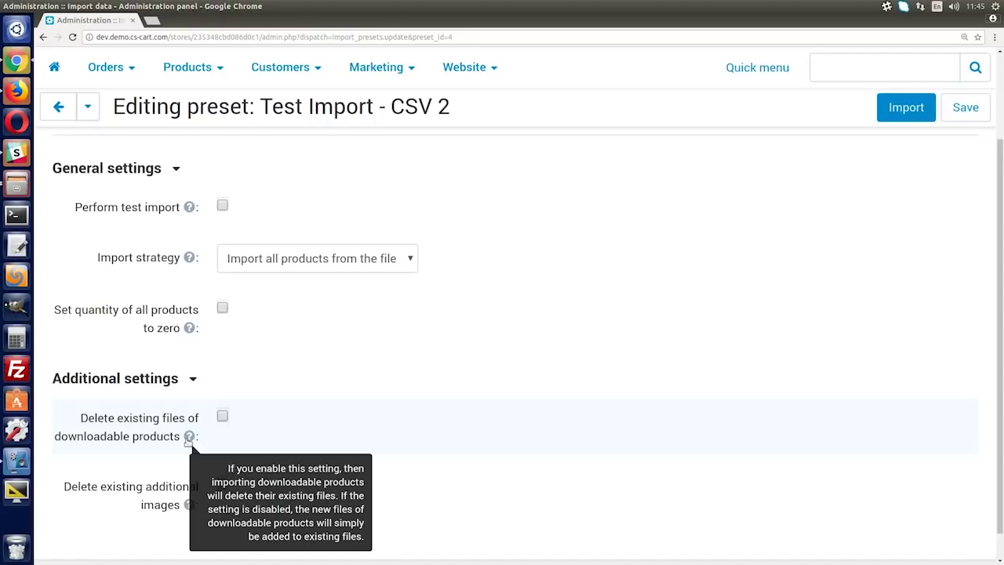
pyautogui.moveTo(188, 505)
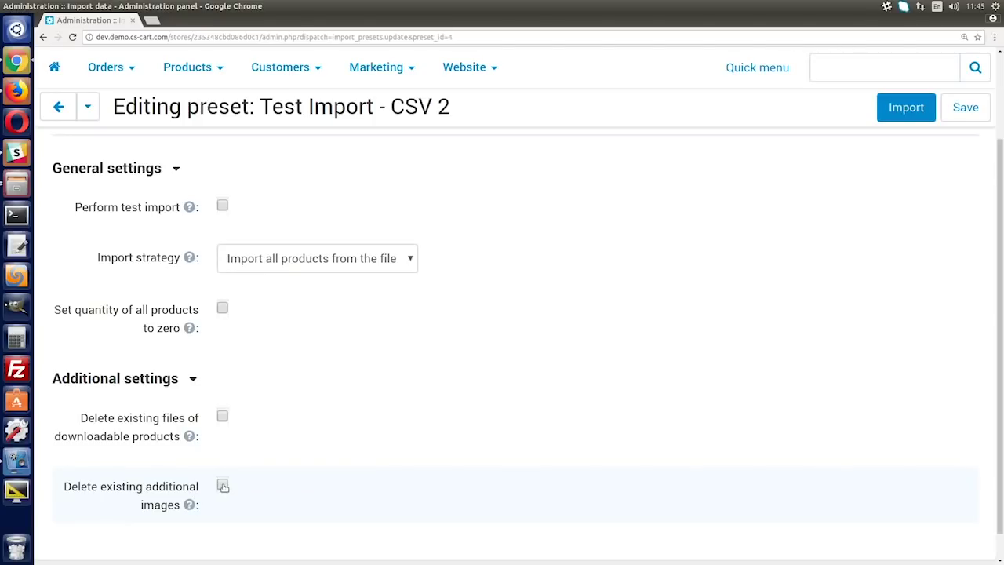
pyautogui.click(222, 486)
pyautogui.click(964, 108)
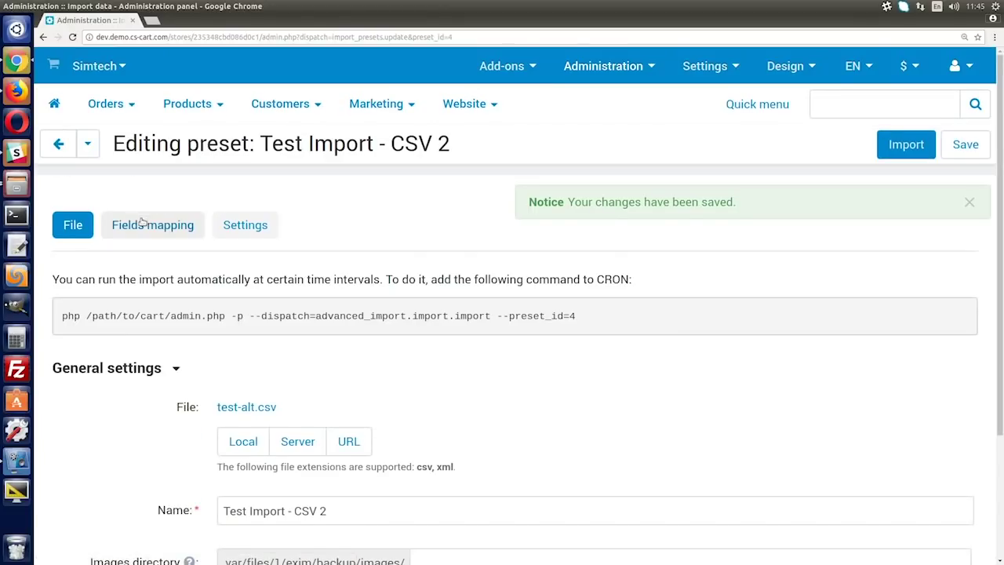
# Review the fields mapping, then run the import, updating 2 existing products with 0 new.
pyautogui.click(142, 224)
pyautogui.scroll(-3, 1001, 307)
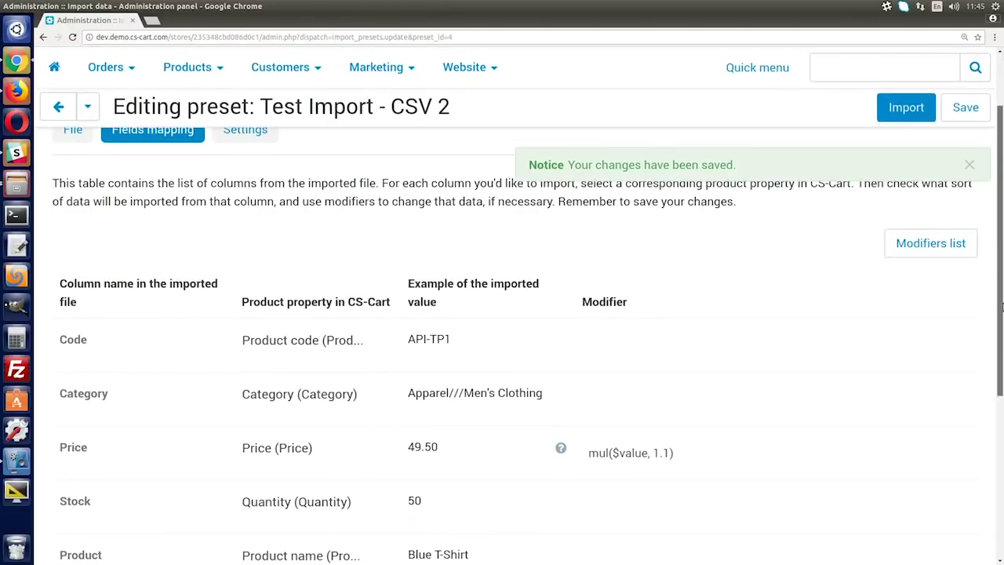
pyautogui.click(891, 114)
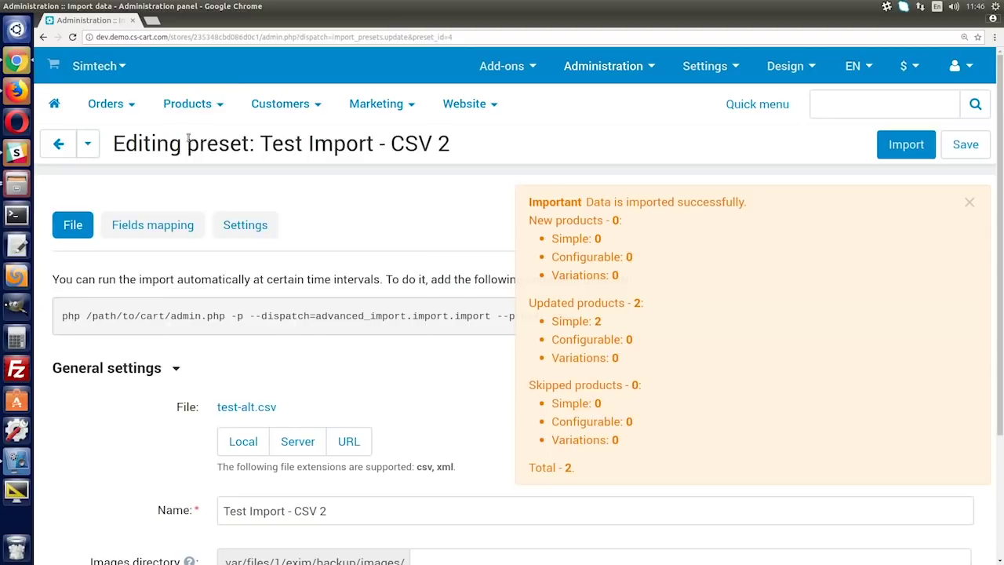
# Filter the product list to Recently updated and open Blue T-Shirt to view its two images.
pyautogui.moveTo(185, 104)
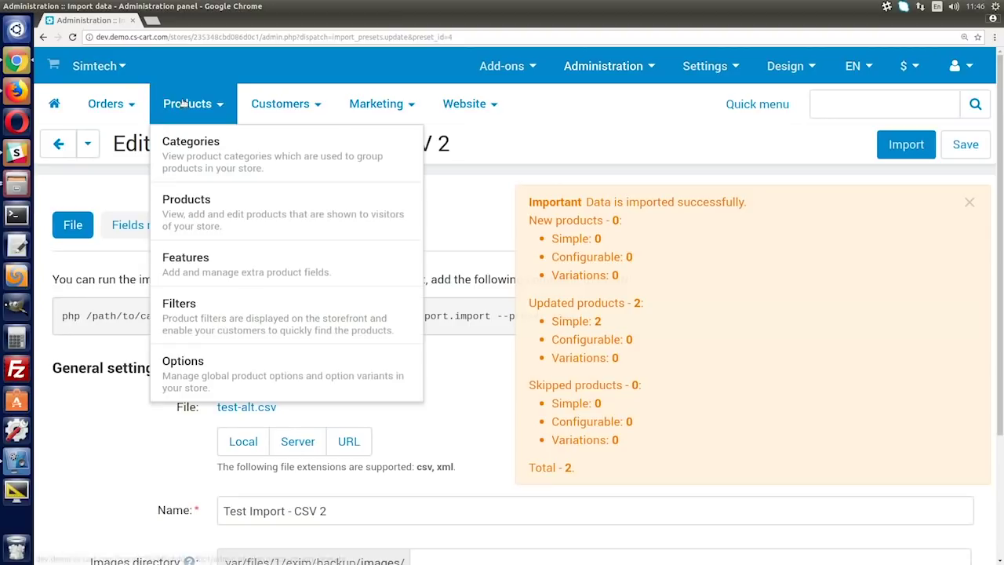
pyautogui.click(183, 201)
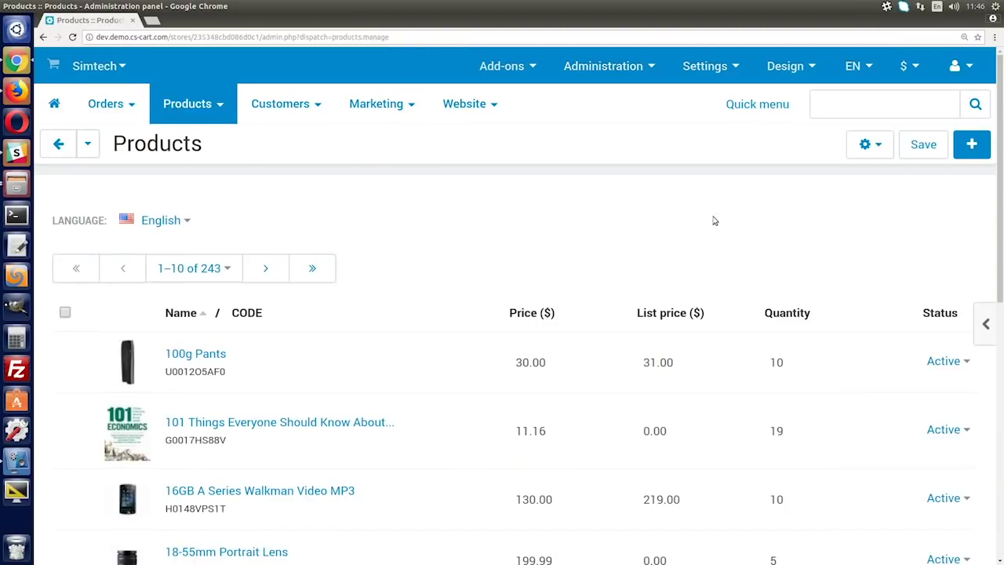
pyautogui.click(986, 324)
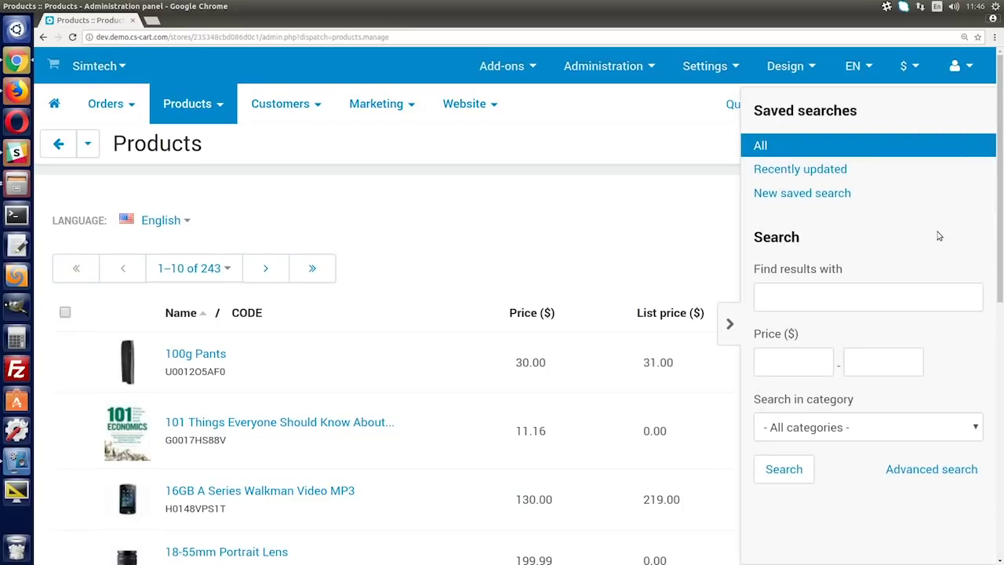
pyautogui.click(823, 170)
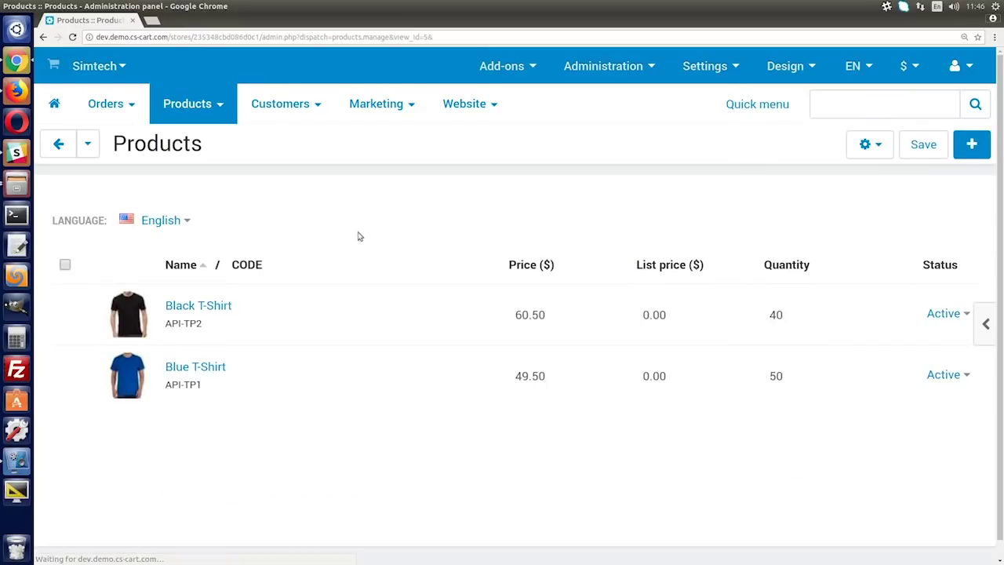
pyautogui.click(209, 370)
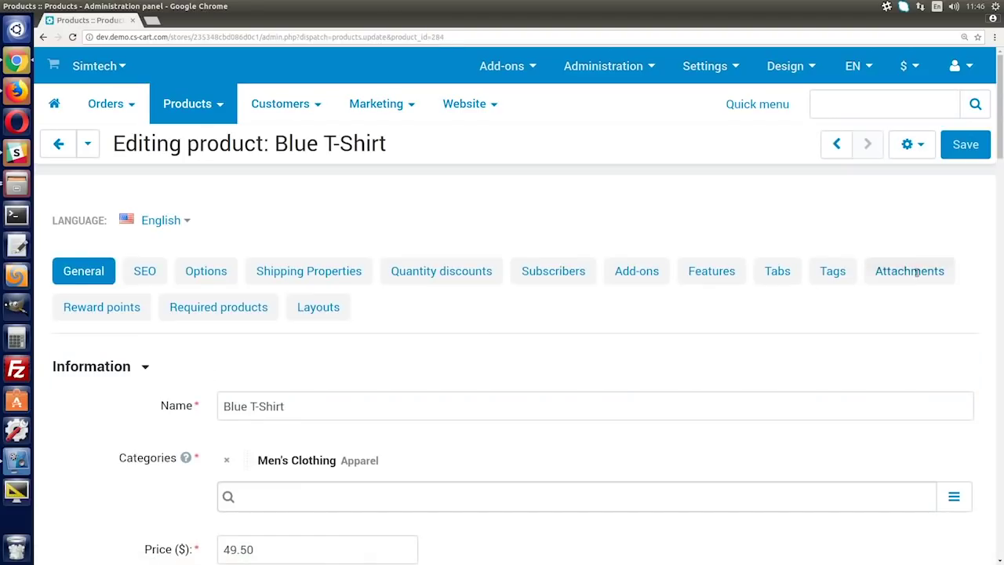
pyautogui.moveTo(1000, 148); pyautogui.dragTo(1000, 275)
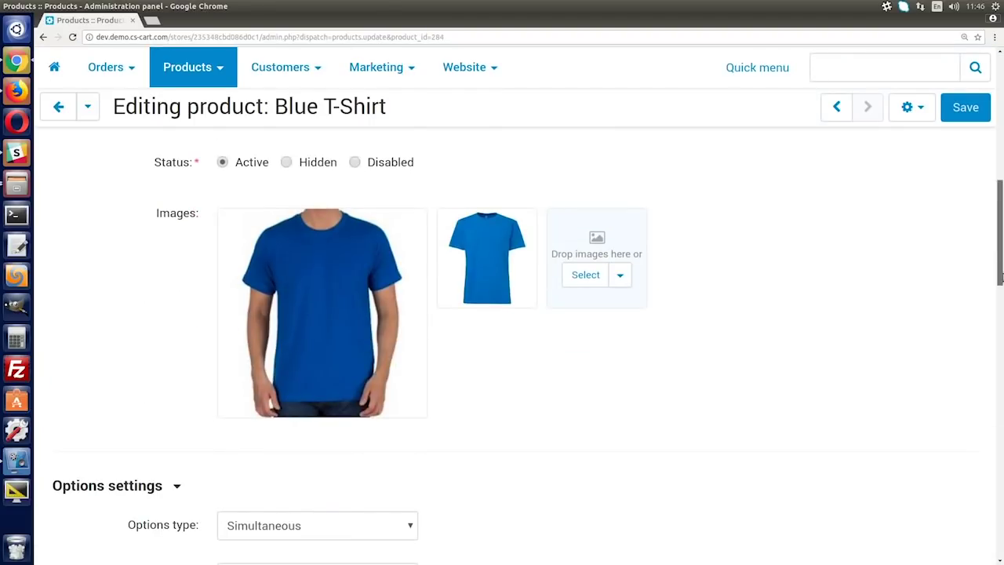